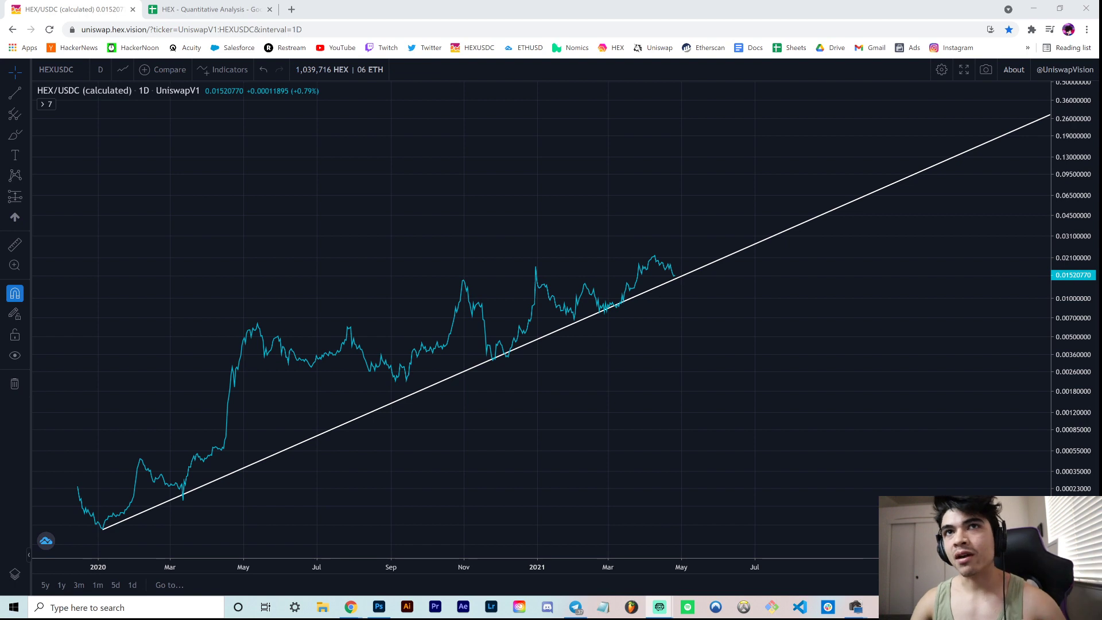
# Step: Pan the HEX/USDC chart along the long trendline from the early-2020 low through the 2021 lows
pyautogui.moveTo(799, 266); pyautogui.dragTo(804, 327)
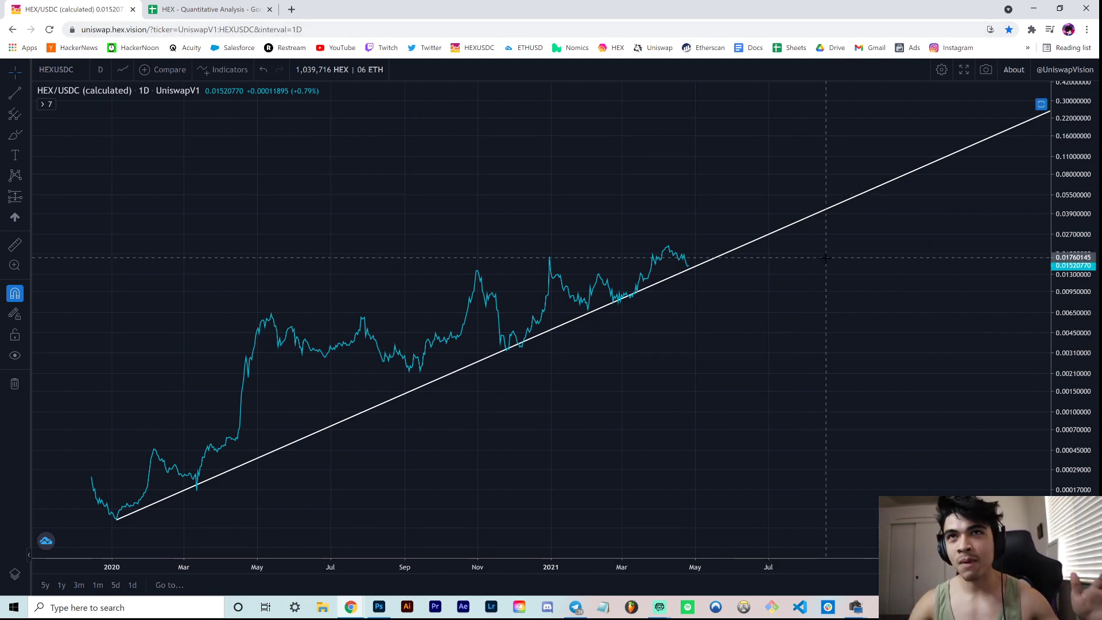
pyautogui.moveTo(828, 293); pyautogui.dragTo(816, 292)
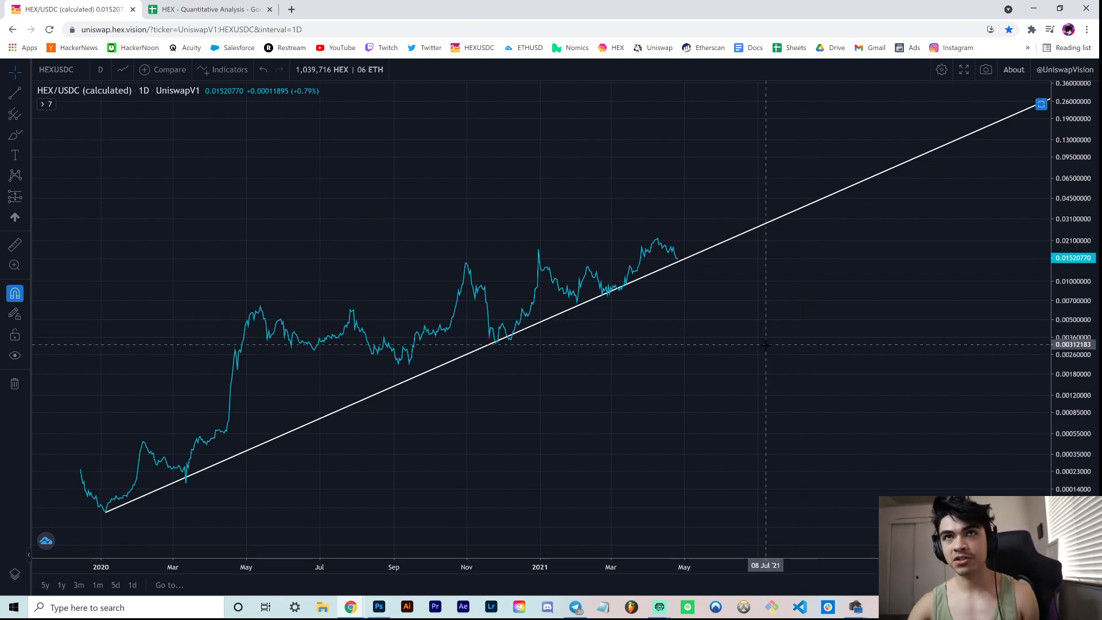
pyautogui.moveTo(766, 344); pyautogui.dragTo(762, 353)
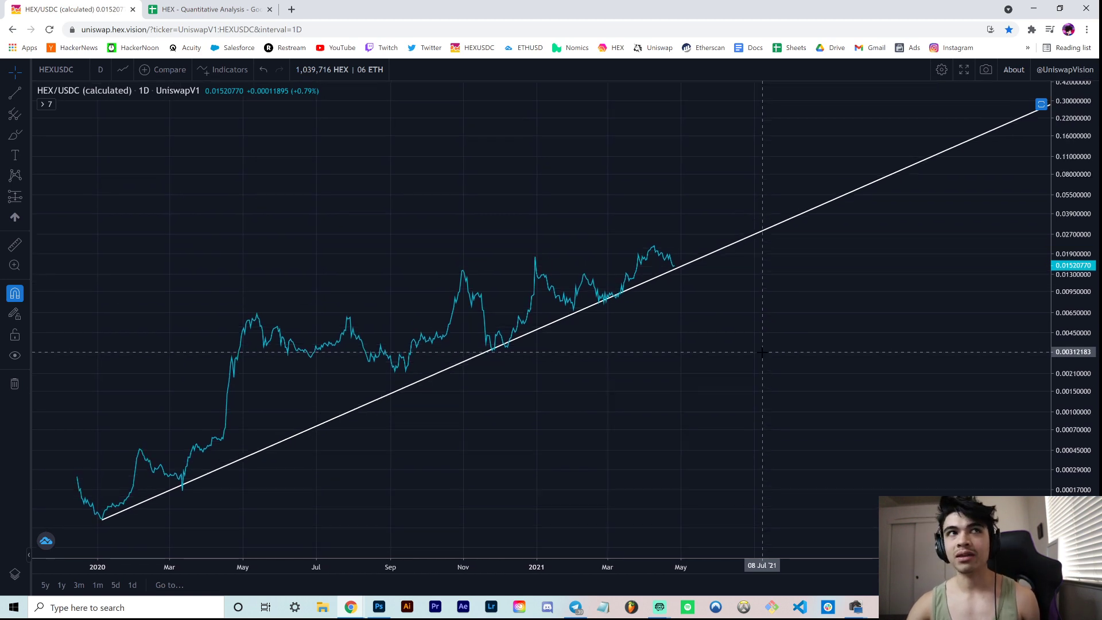
pyautogui.moveTo(218, 139); pyautogui.dragTo(203, 154)
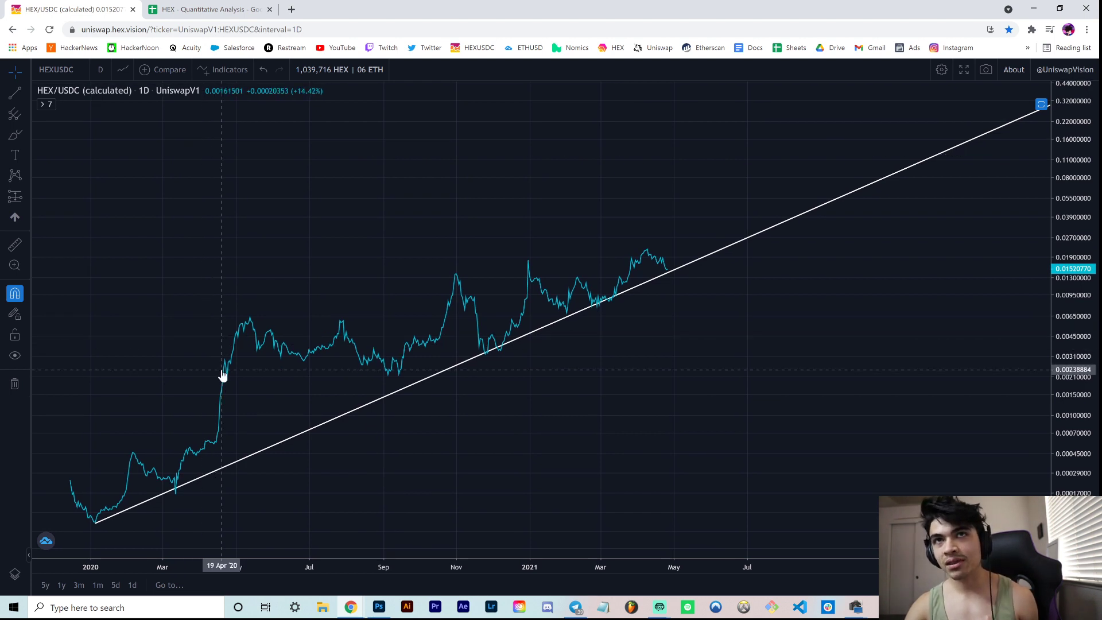
pyautogui.moveTo(580, 445); pyautogui.dragTo(589, 449)
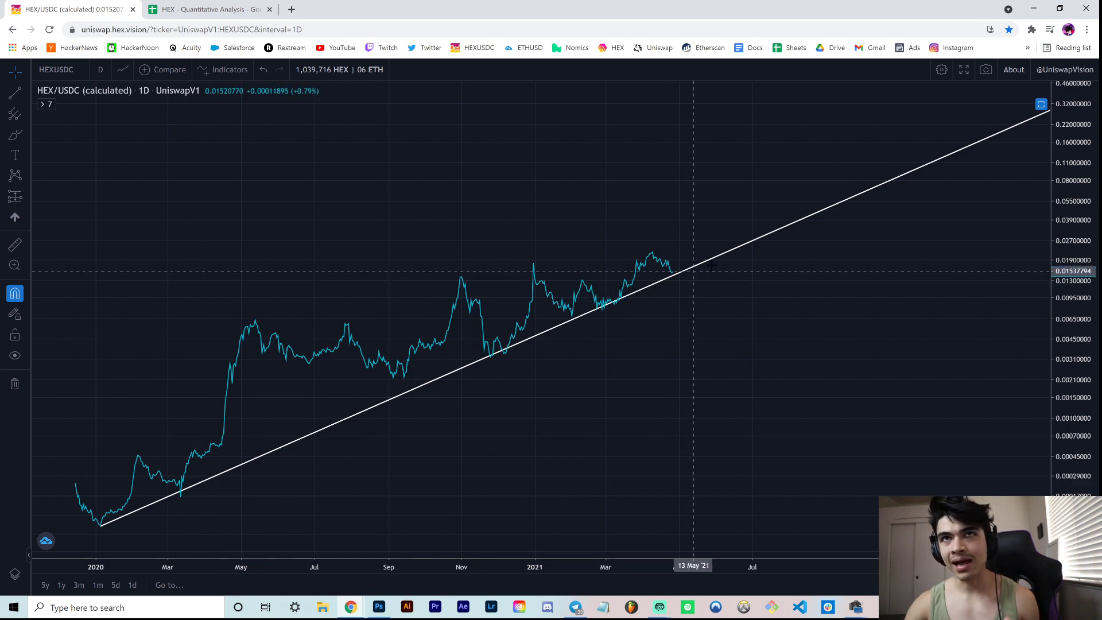
pyautogui.moveTo(635, 392)
pyautogui.mouseDown()
pyautogui.moveTo(634, 363)
pyautogui.moveTo(627, 384)
pyautogui.mouseUp()
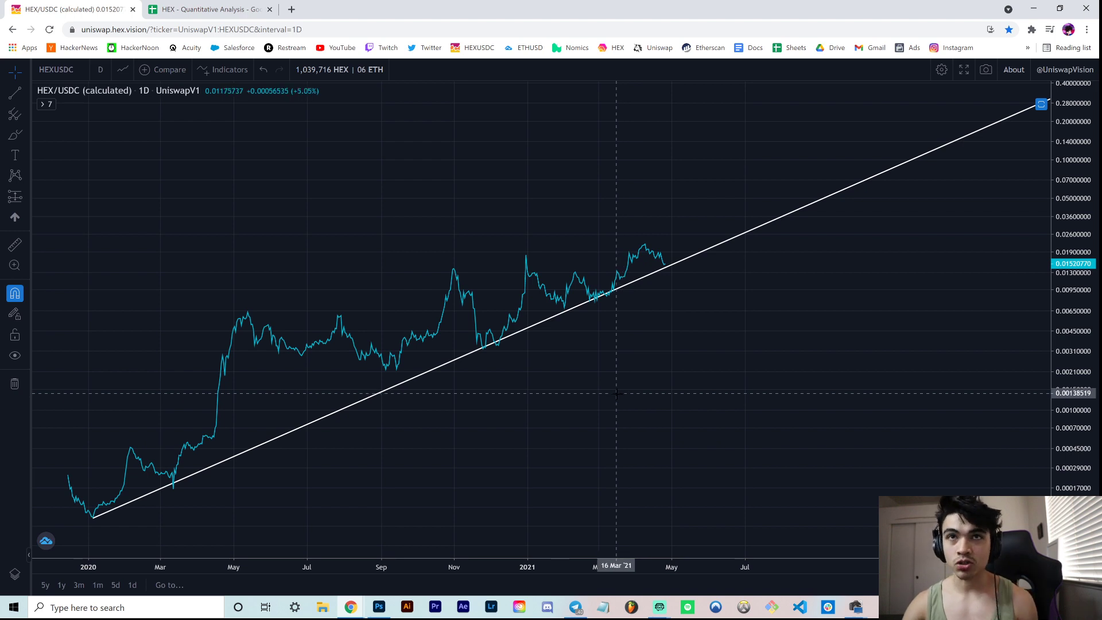
pyautogui.moveTo(616, 393); pyautogui.dragTo(611, 400)
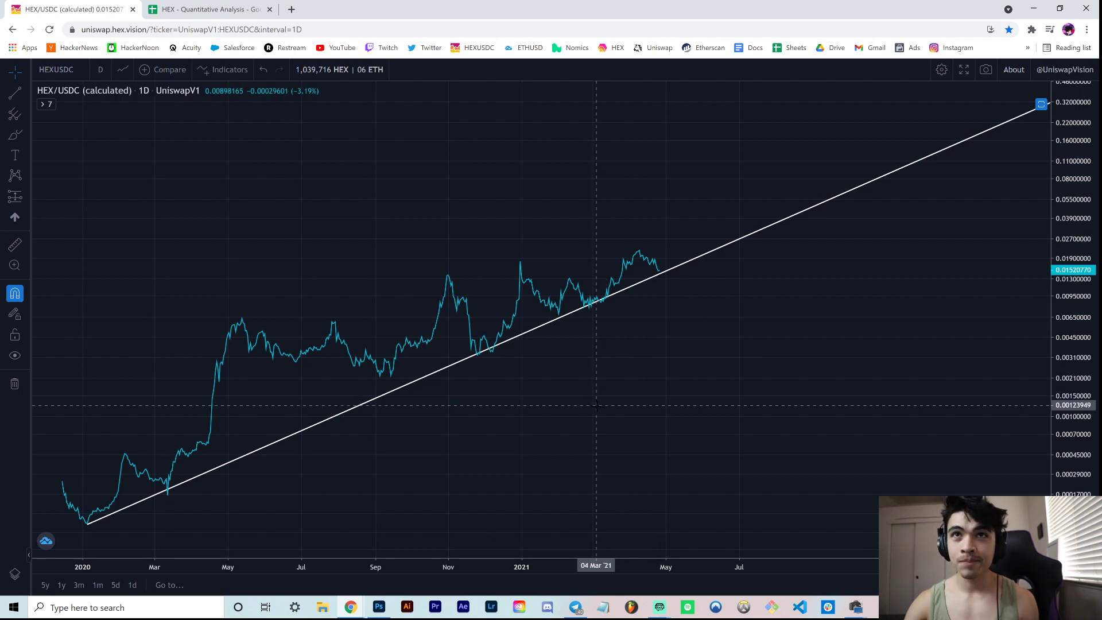
pyautogui.moveTo(598, 404); pyautogui.dragTo(604, 401)
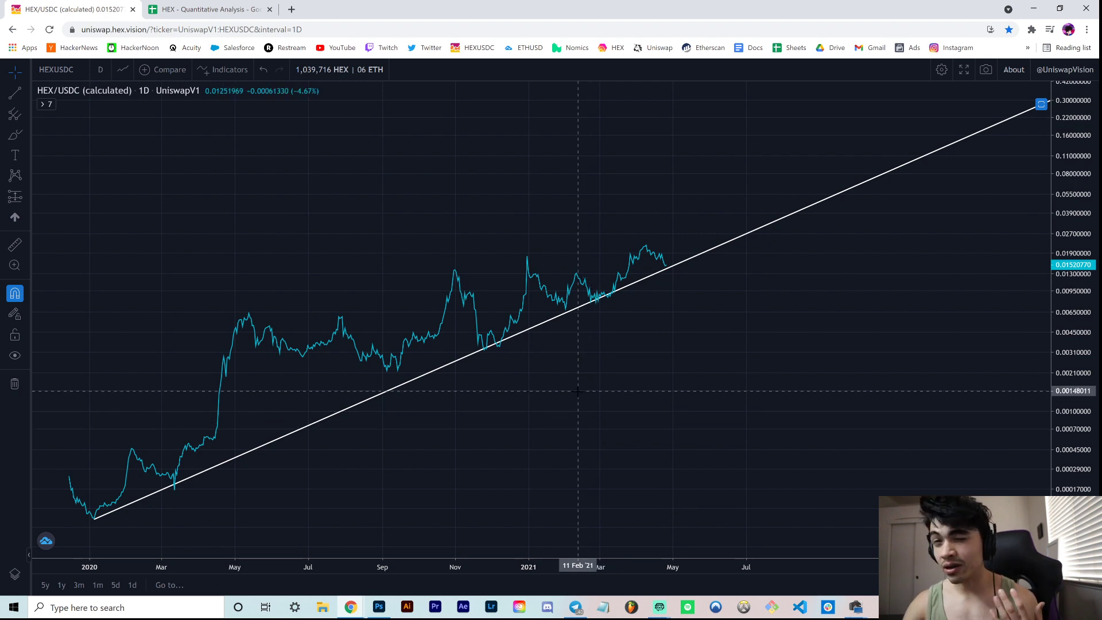
pyautogui.moveTo(576, 410); pyautogui.dragTo(574, 413)
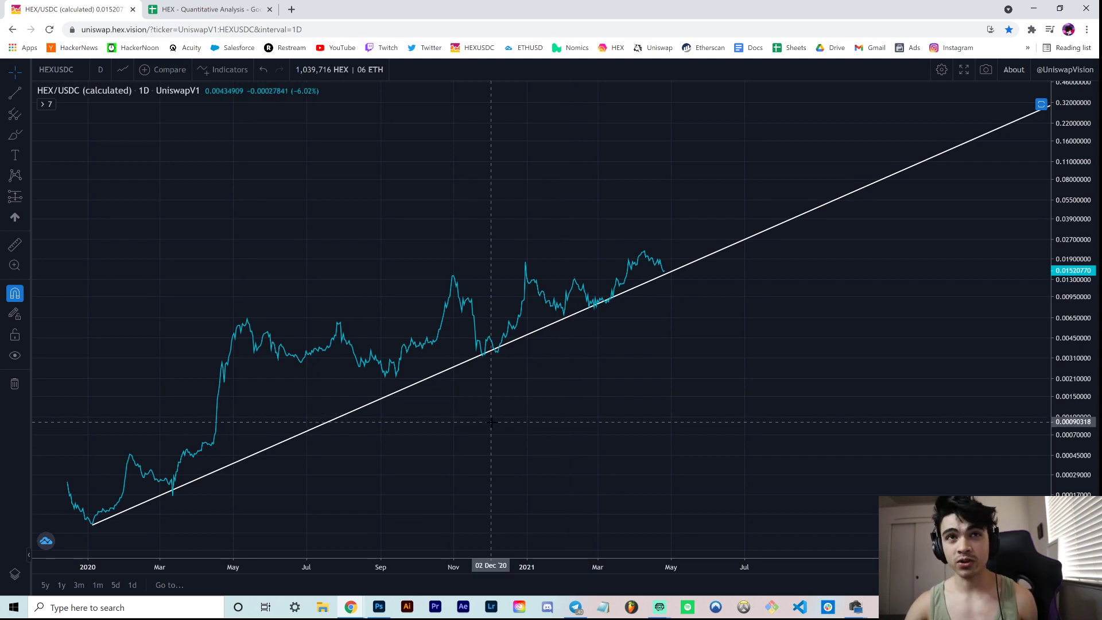
pyautogui.moveTo(491, 420)
pyautogui.mouseDown()
pyautogui.moveTo(499, 411)
pyautogui.moveTo(486, 419)
pyautogui.mouseUp()
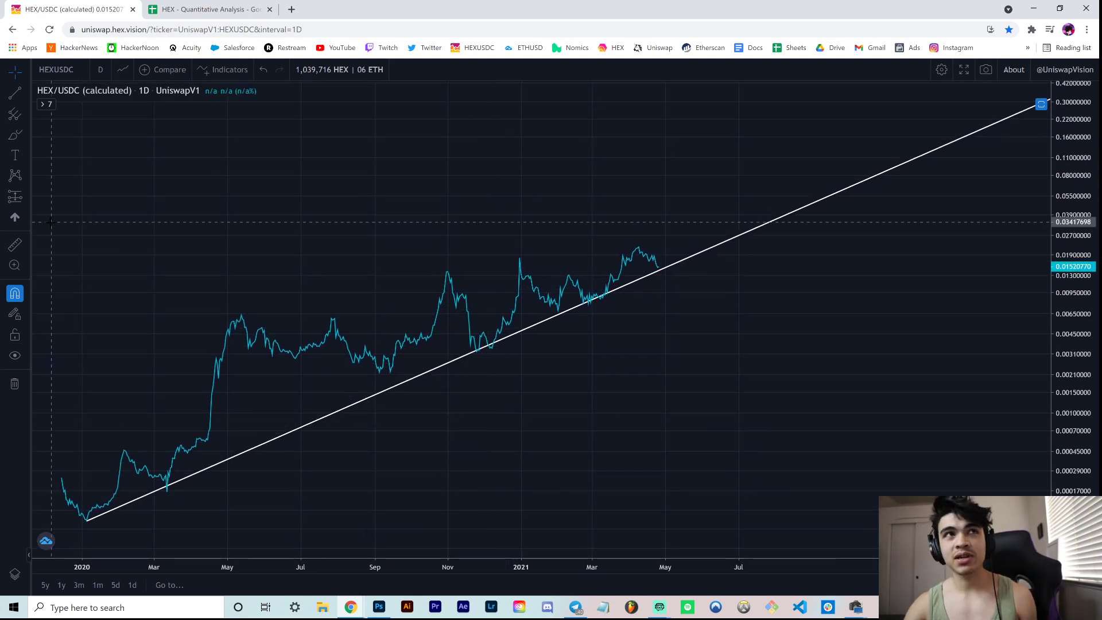
pyautogui.click(201, 8)
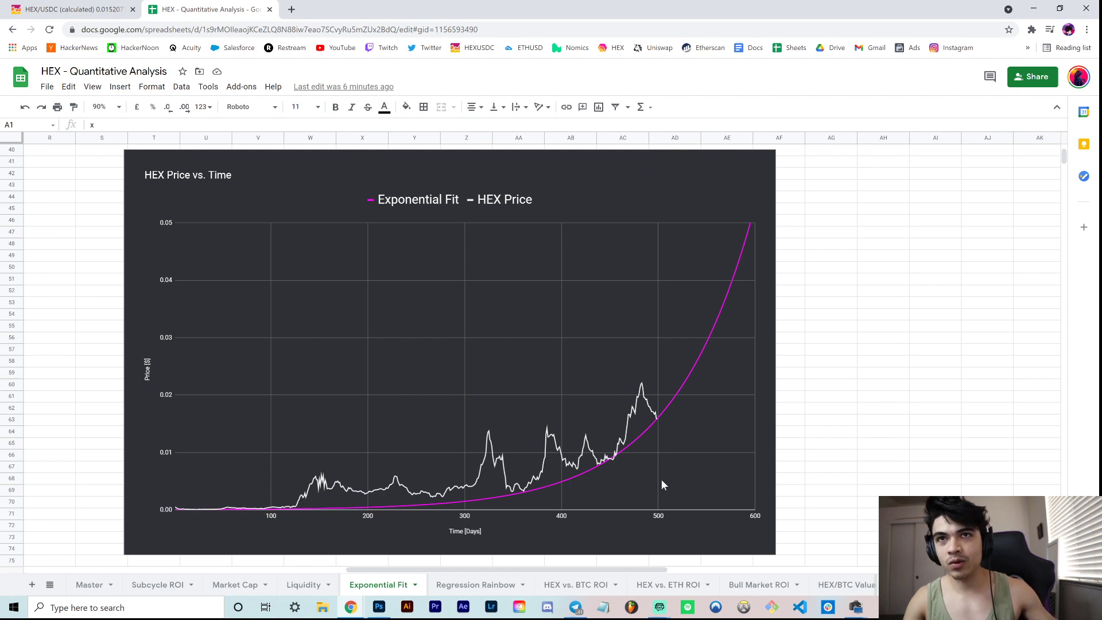
pyautogui.click(658, 422)
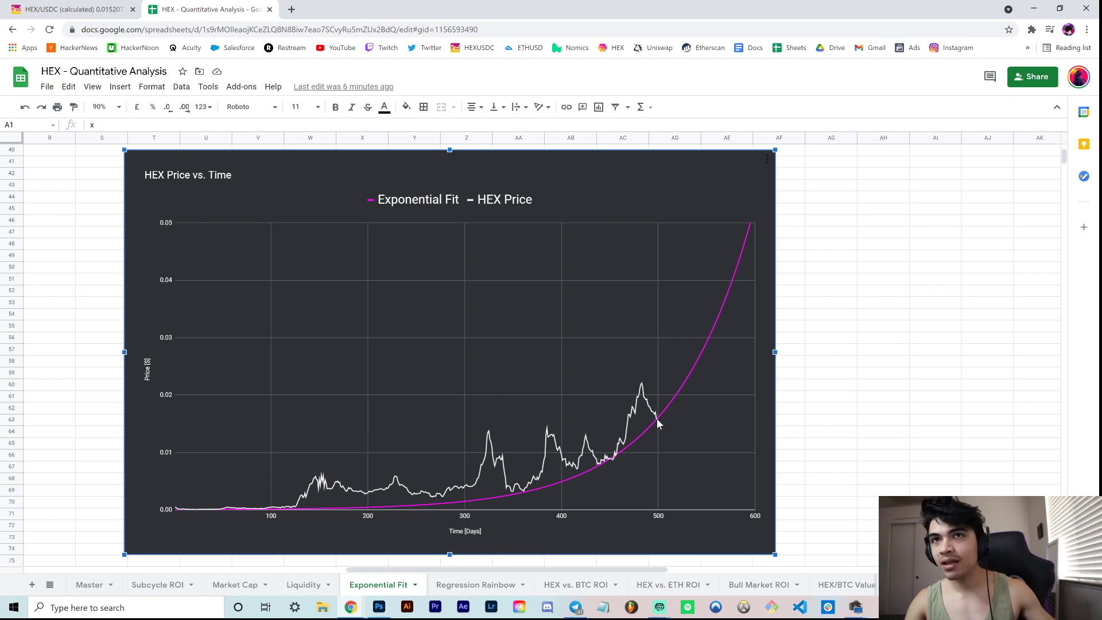
pyautogui.moveTo(658, 422)
pyautogui.click(826, 395)
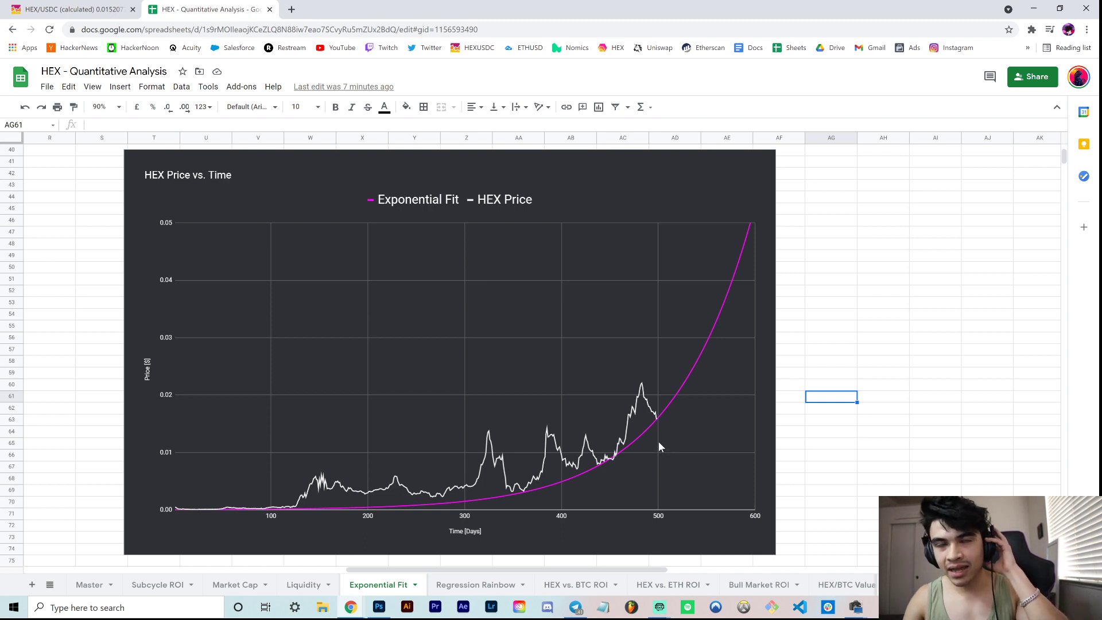
# Step: Read values on the Exponential Regression chart's price-lows and exponential fit lines, then deselect it
pyautogui.scroll(-5, 622, 422)
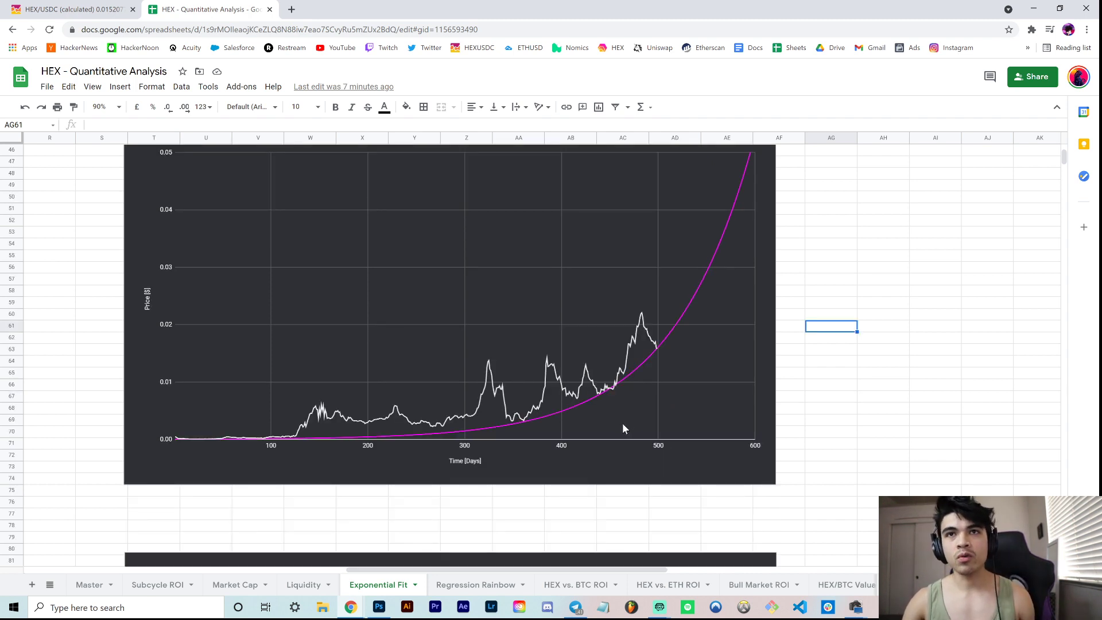
pyautogui.scroll(-5, 622, 427)
pyautogui.scroll(-1, 622, 427)
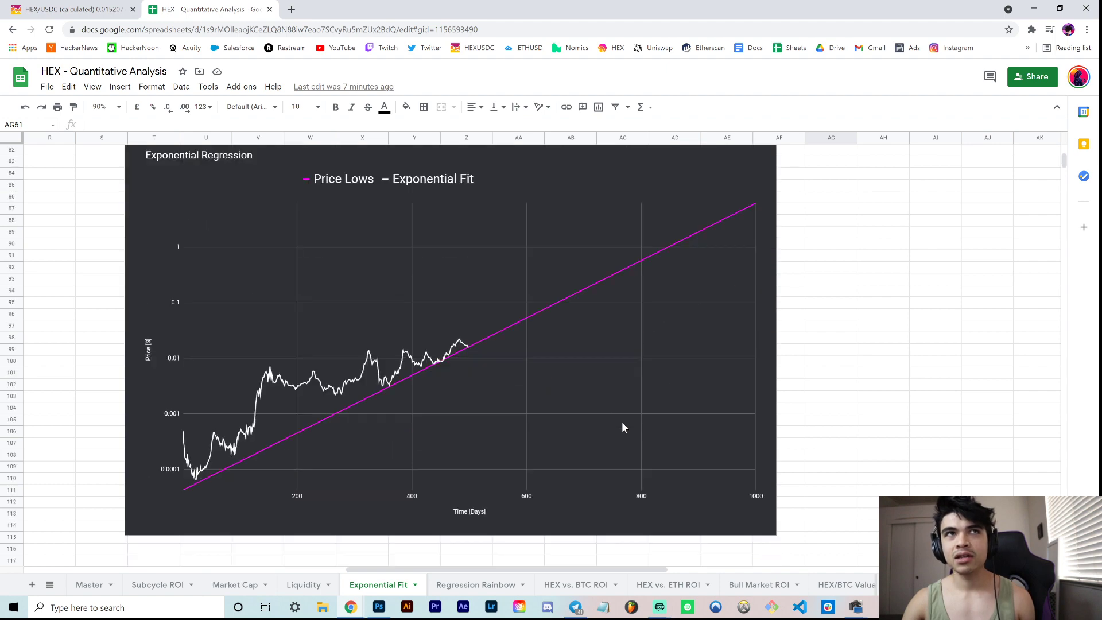
pyautogui.scroll(3, 1066, 172)
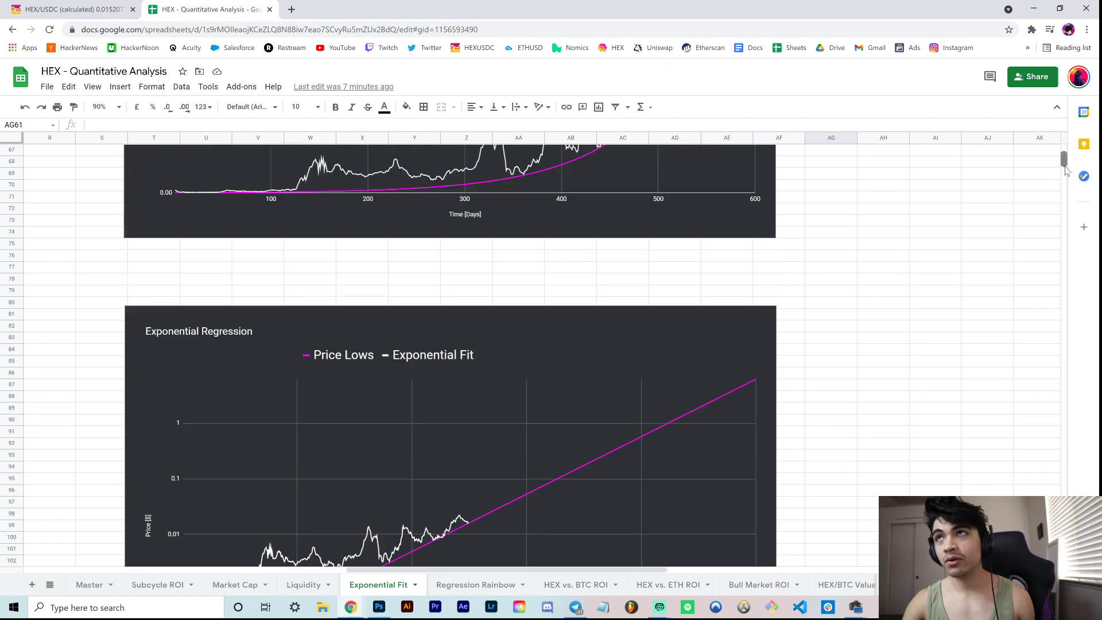
pyautogui.scroll(-2, 1066, 173)
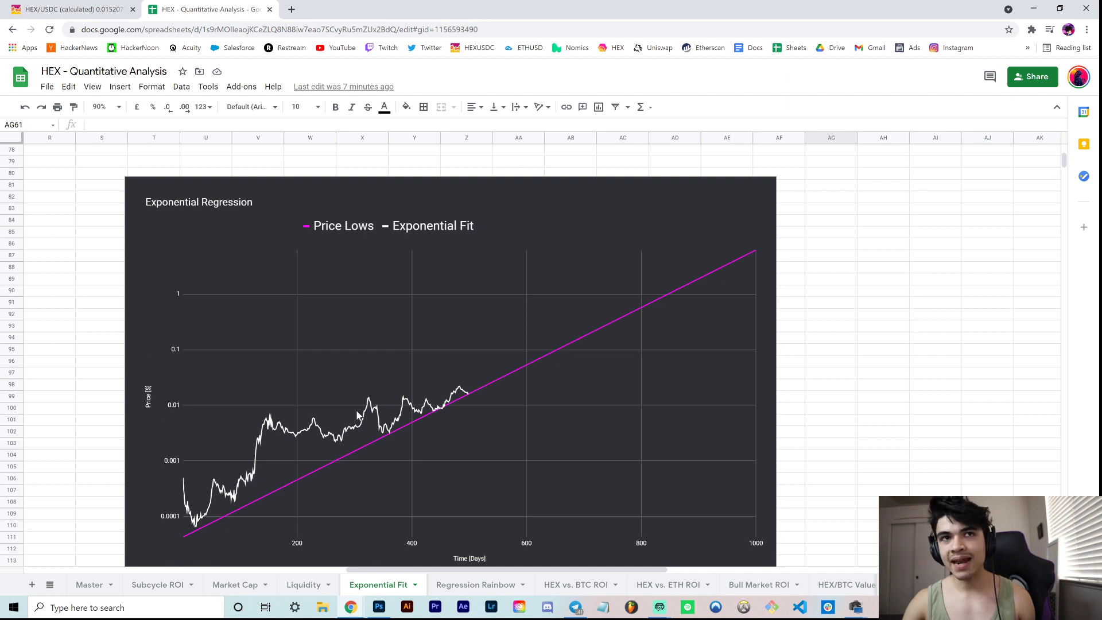
pyautogui.click(284, 497)
pyautogui.moveTo(335, 480)
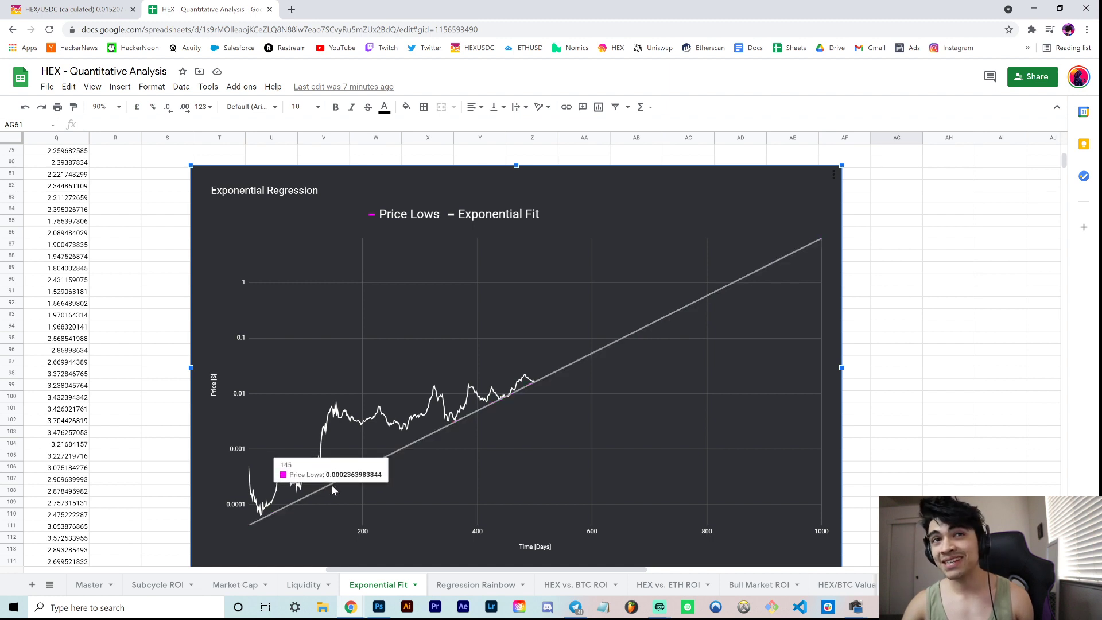
pyautogui.click(327, 426)
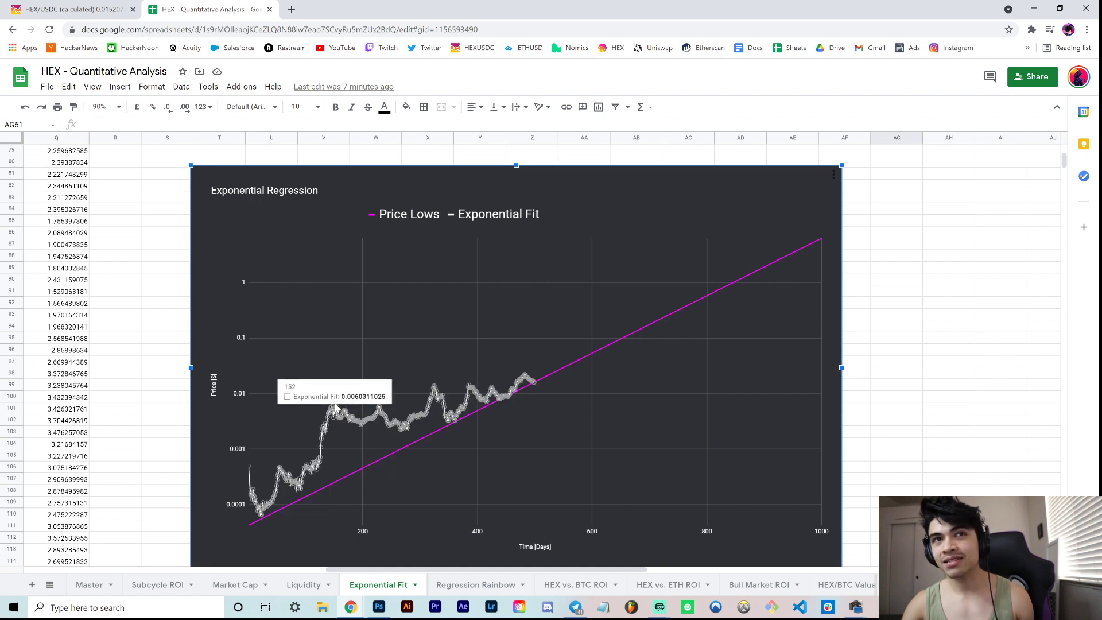
pyautogui.click(915, 410)
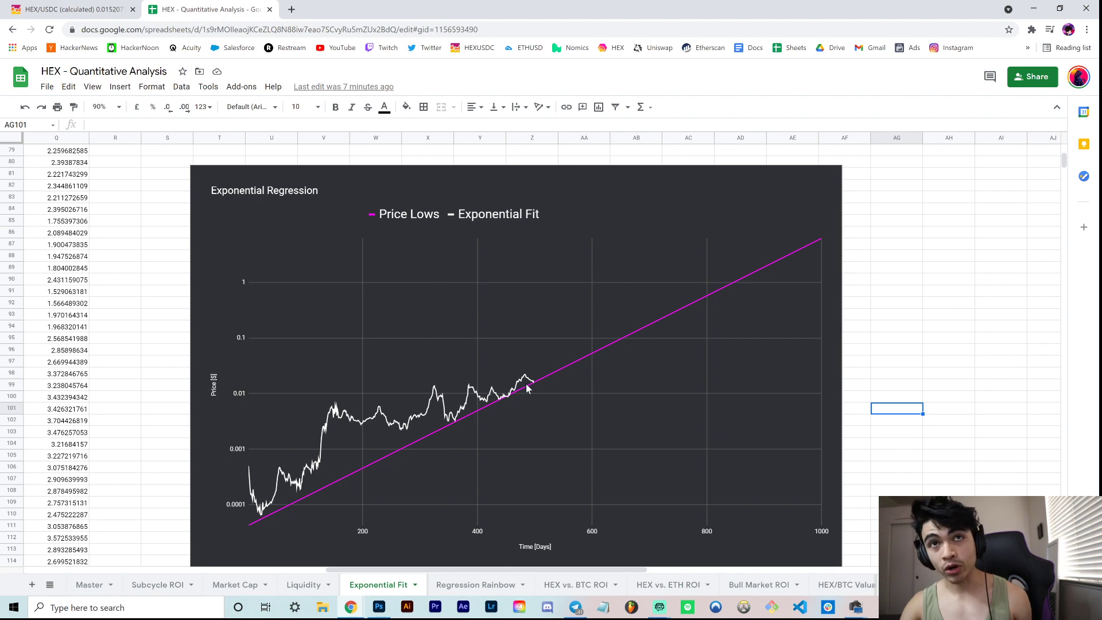
# Step: Inspect the peak values on the Price Extension from Exponential Fit chart
pyautogui.scroll(-8, 526, 388)
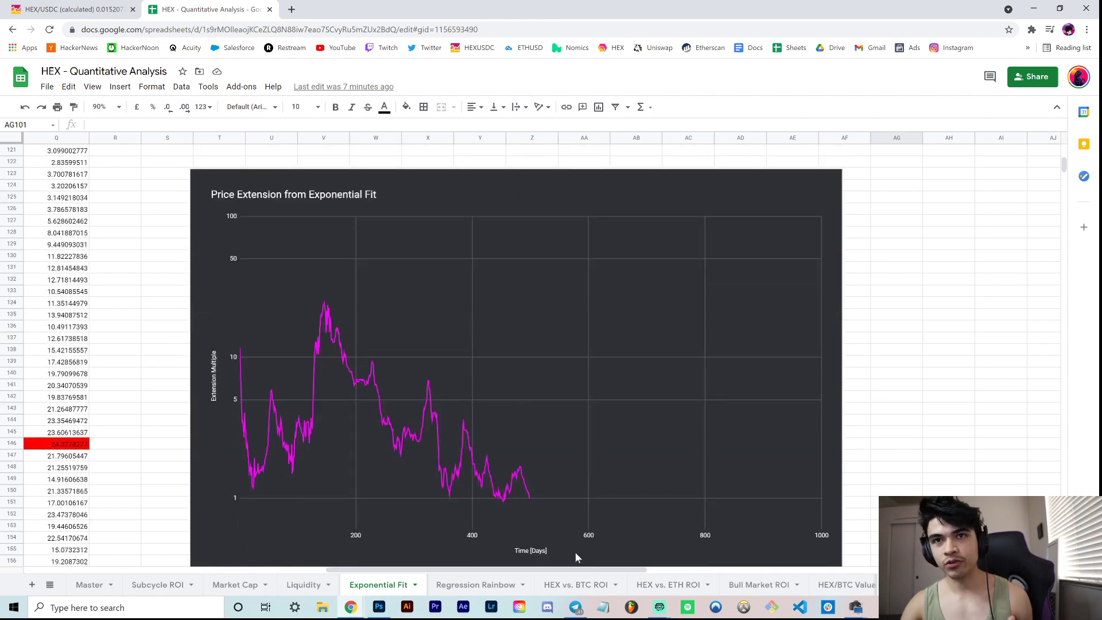
pyautogui.moveTo(574, 569); pyautogui.dragTo(604, 569)
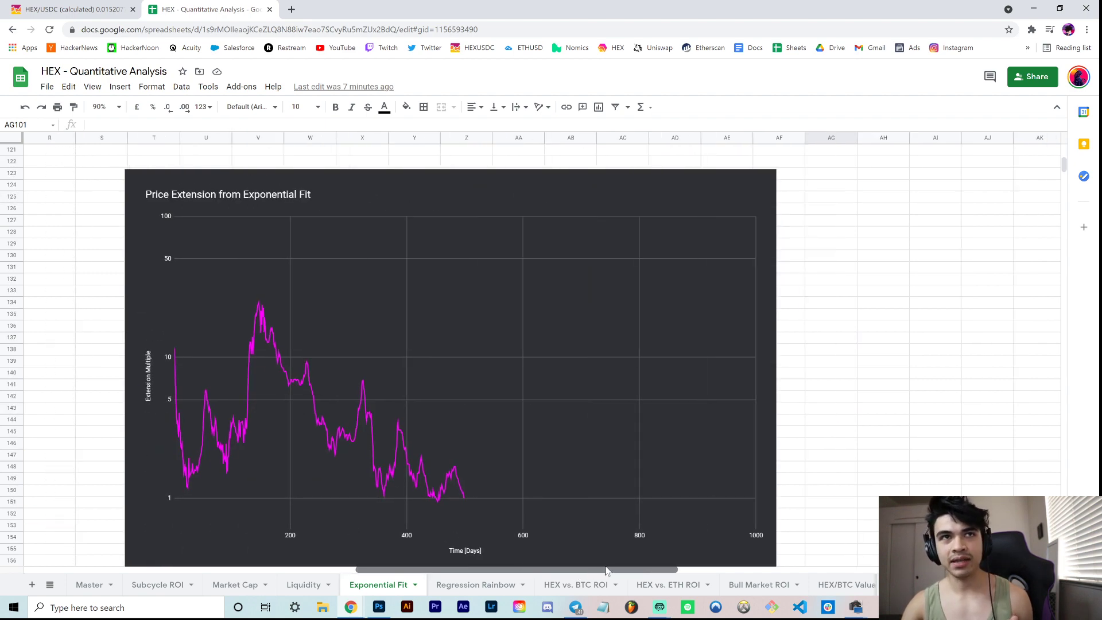
pyautogui.click(311, 354)
pyautogui.hscroll(-1, 268, 298)
pyautogui.moveTo(326, 307)
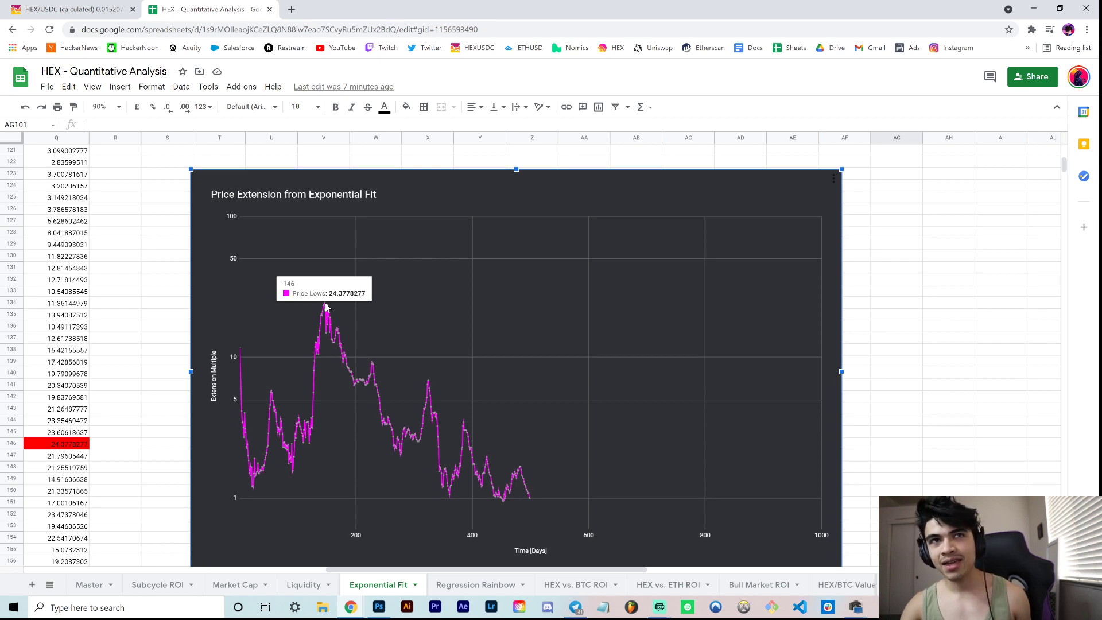
# Step: Scroll back up to the HEX Price vs. Time chart
pyautogui.scroll(6, 325, 306)
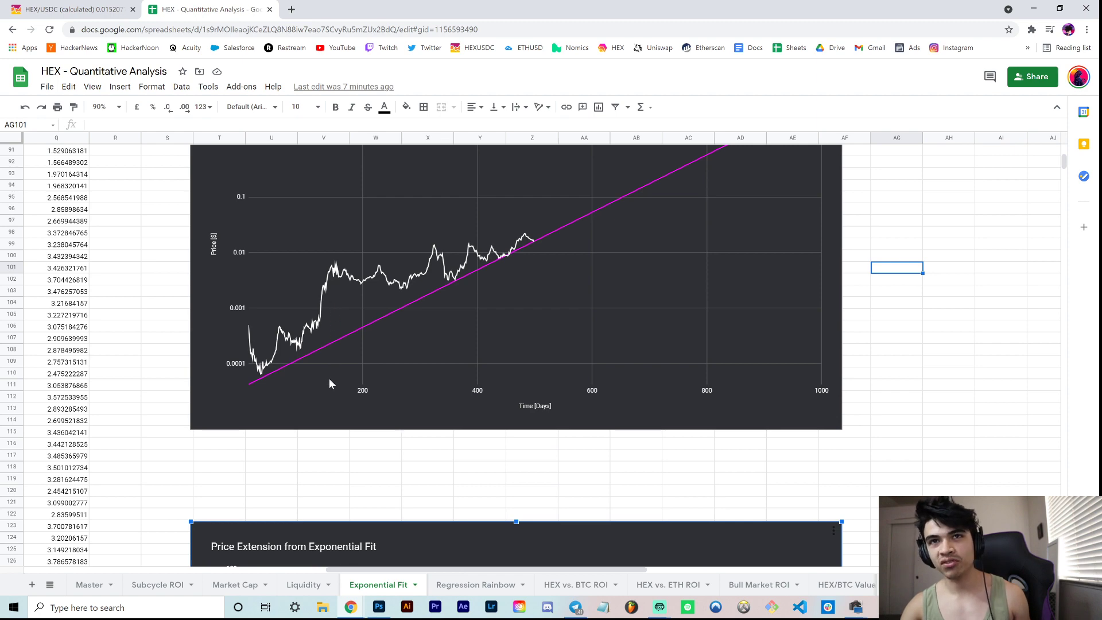
pyautogui.scroll(-4, 331, 356)
pyautogui.scroll(-4, 329, 380)
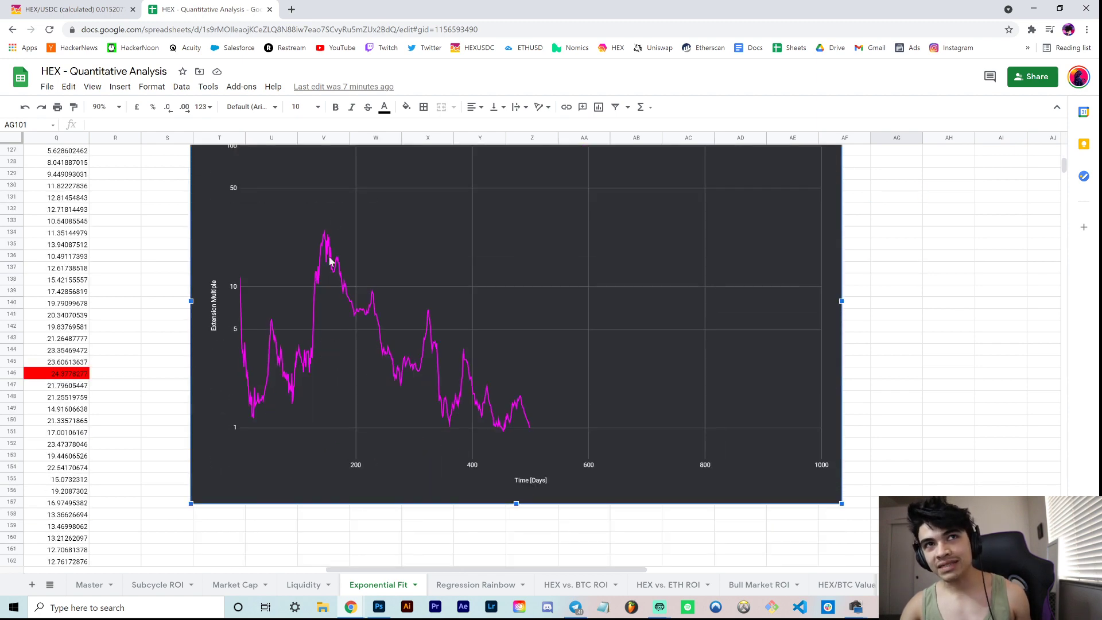
pyautogui.scroll(18, 697, 378)
pyautogui.scroll(1, 698, 390)
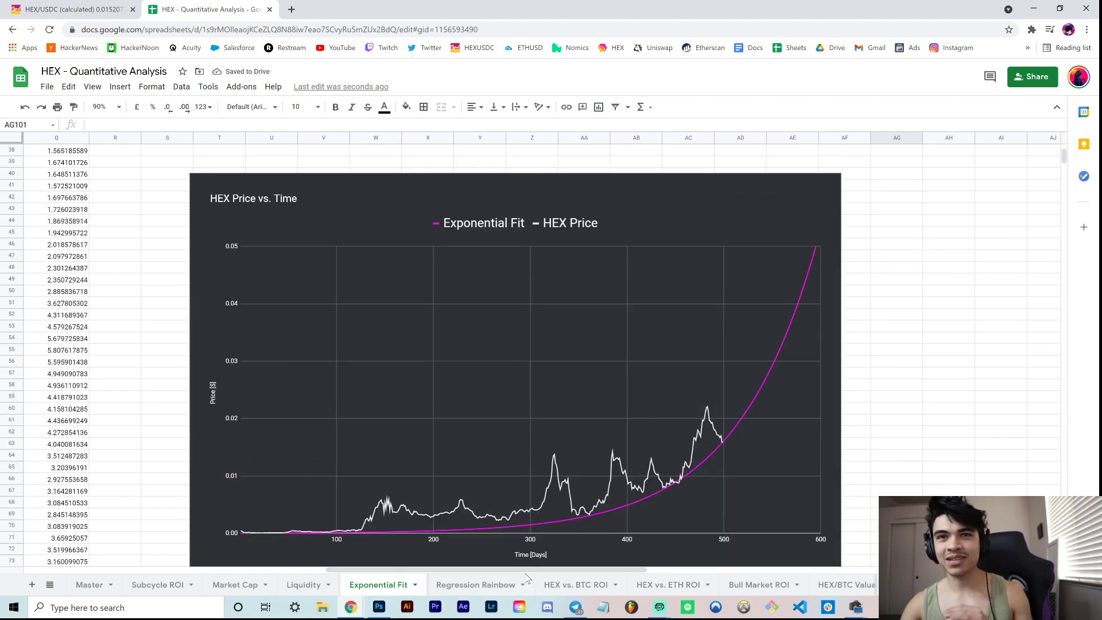
# Step: Scroll from the linear rainbow chart down to the log-scale rainbow chart with parallel bands
pyautogui.moveTo(574, 569); pyautogui.dragTo(809, 544)
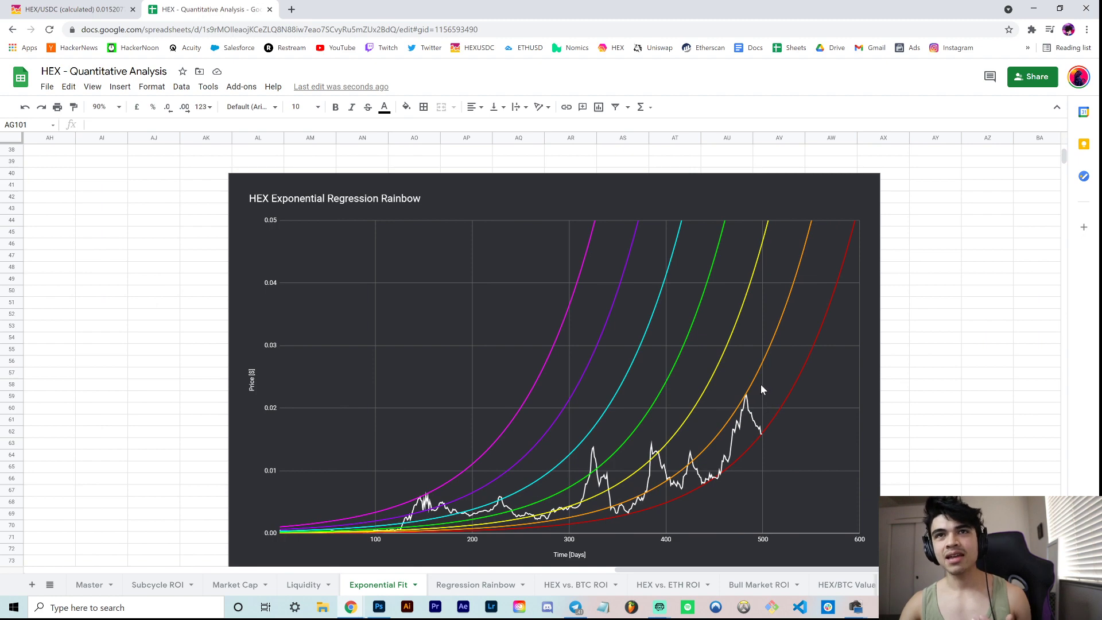
pyautogui.scroll(5, 760, 384)
pyautogui.scroll(-5, 759, 384)
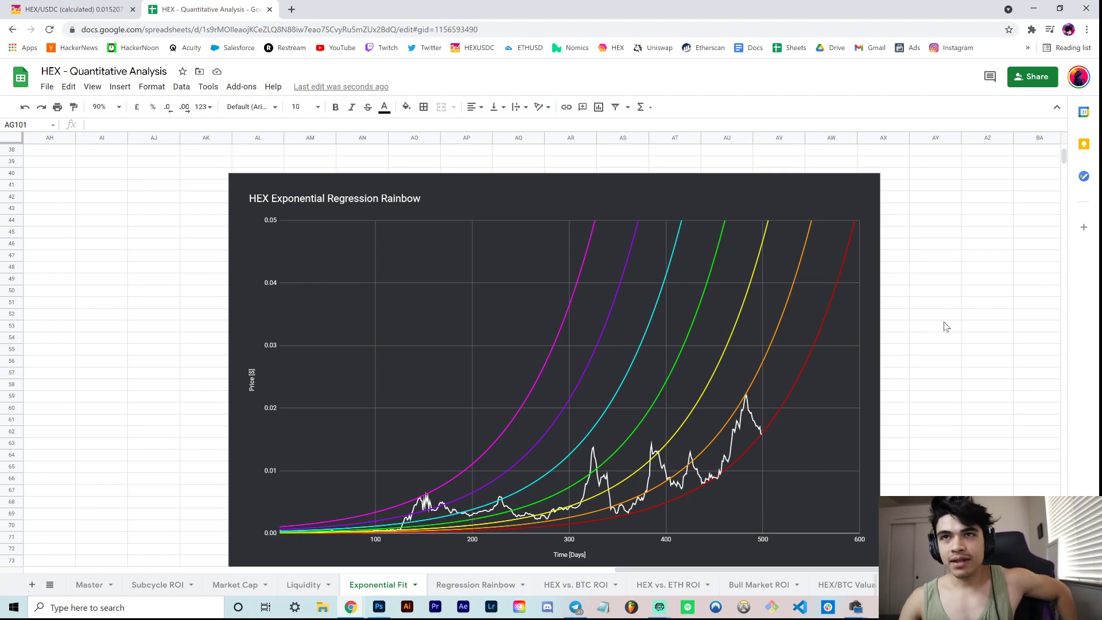
pyautogui.scroll(-8, 944, 322)
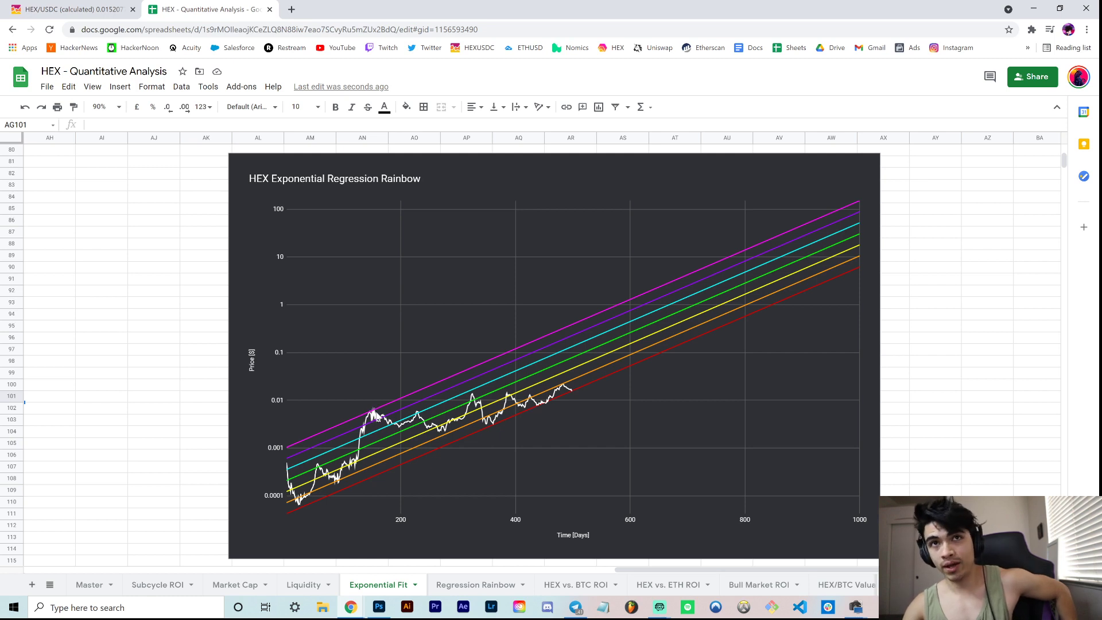
# Step: Set the sheet zoom to 100% and scroll down the Exponential Fit sheet
pyautogui.click(105, 109)
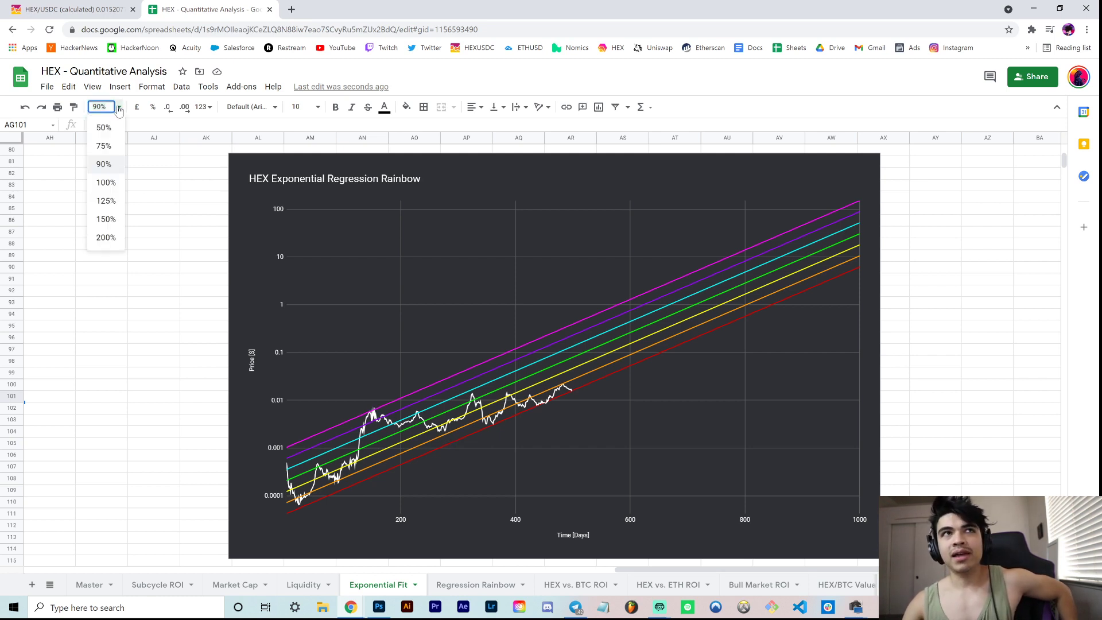
pyautogui.click(107, 182)
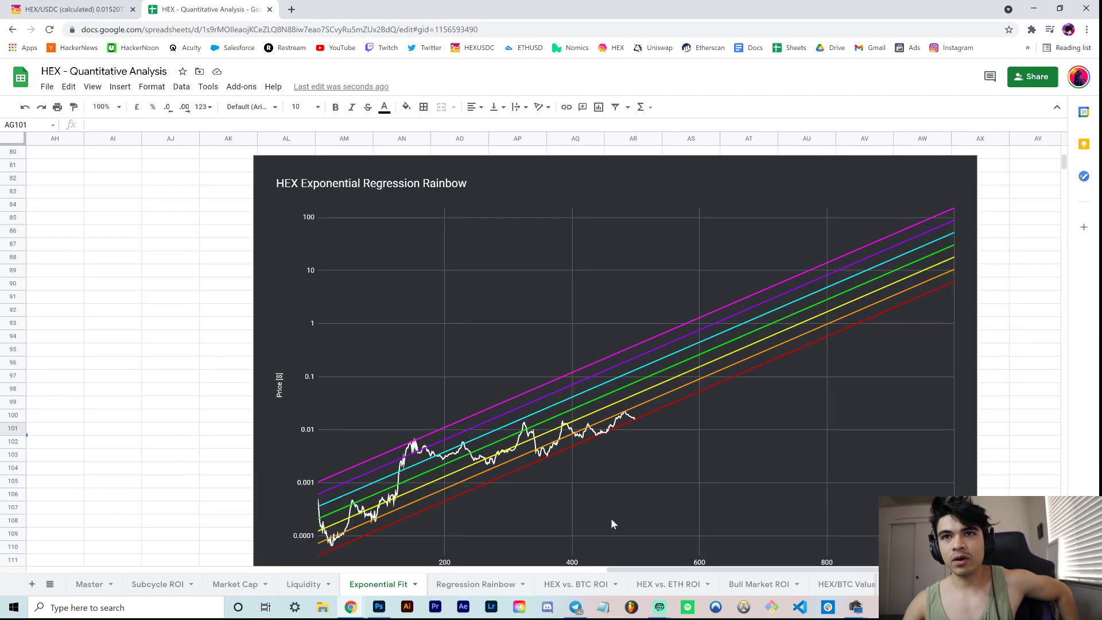
pyautogui.moveTo(708, 569); pyautogui.dragTo(757, 568)
pyautogui.scroll(-2, 485, 370)
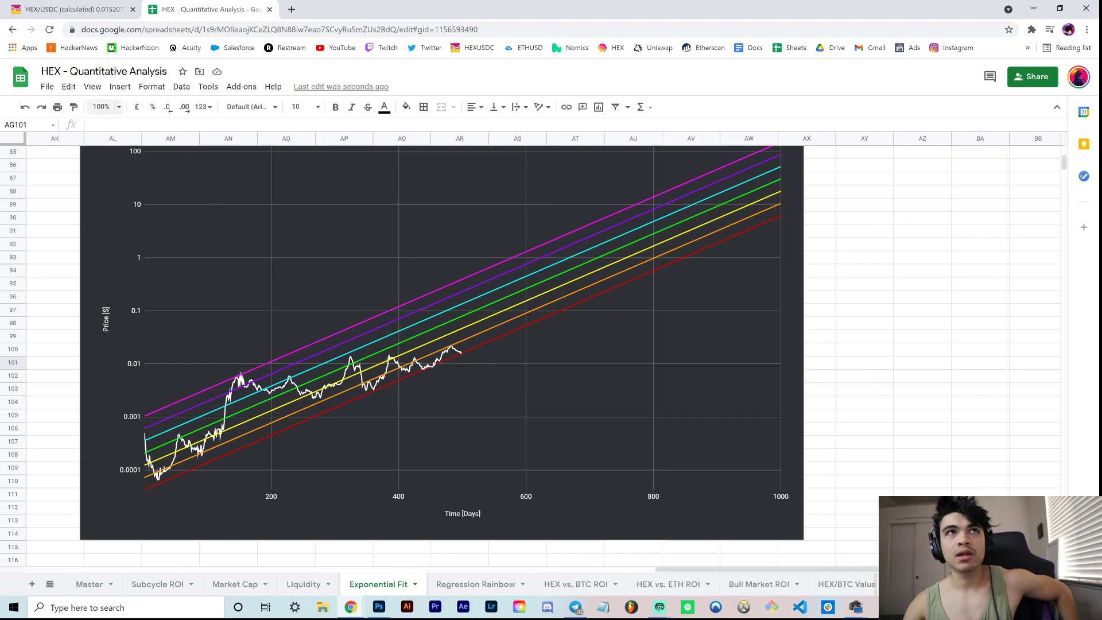
# Step: Zoom the sheet to 150% to enlarge the log-scale rainbow chart
pyautogui.click(102, 106)
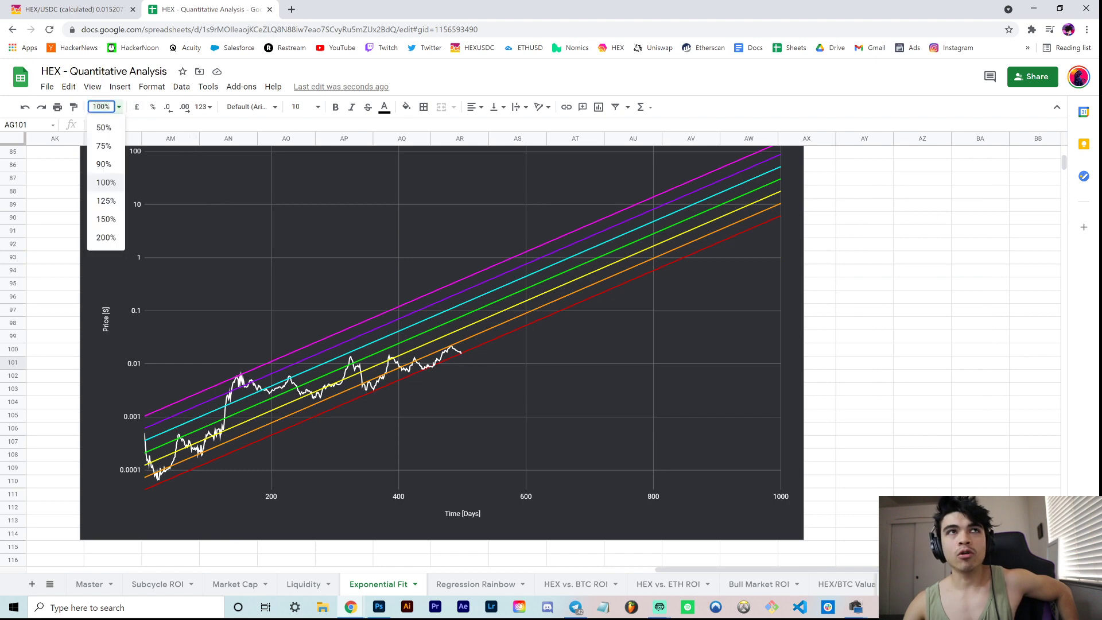
pyautogui.click(110, 224)
pyautogui.moveTo(740, 568); pyautogui.dragTo(749, 567)
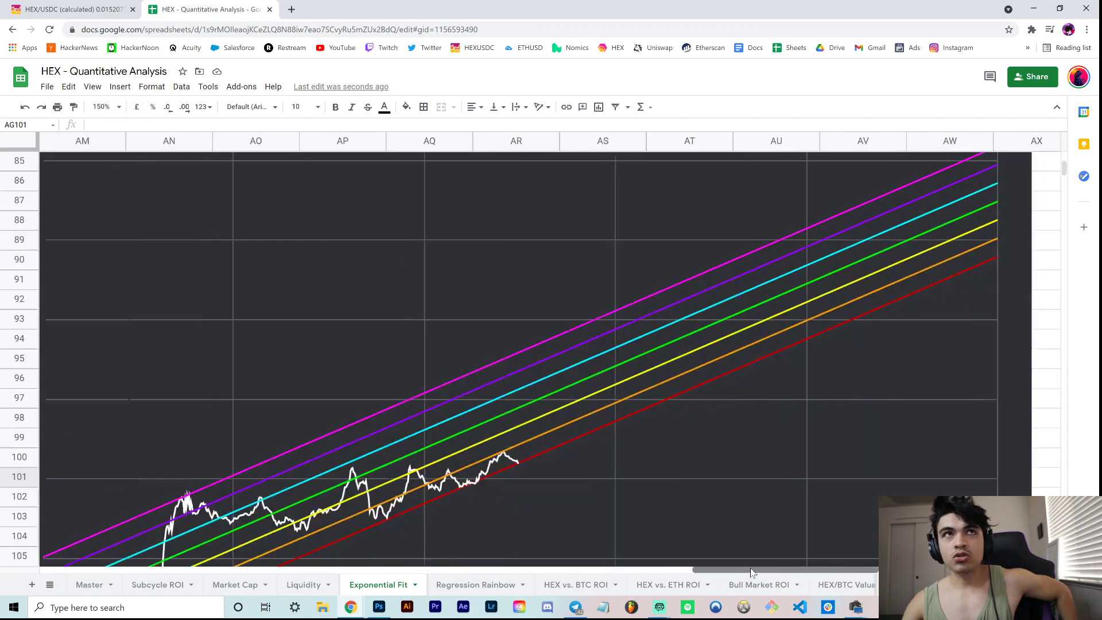
# Step: Scroll left and down past the rainbow chart to the magenta Extension Multiple chart
pyautogui.scroll(-3, 660, 450)
pyautogui.hscroll(-1, 660, 450)
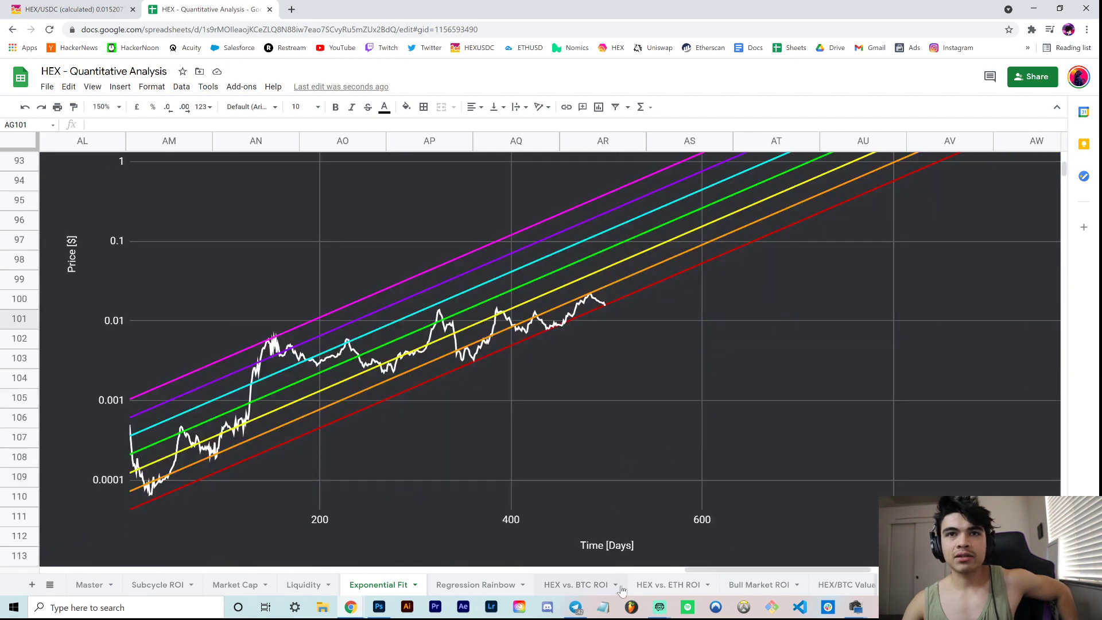
pyautogui.hscroll(-10, 659, 553)
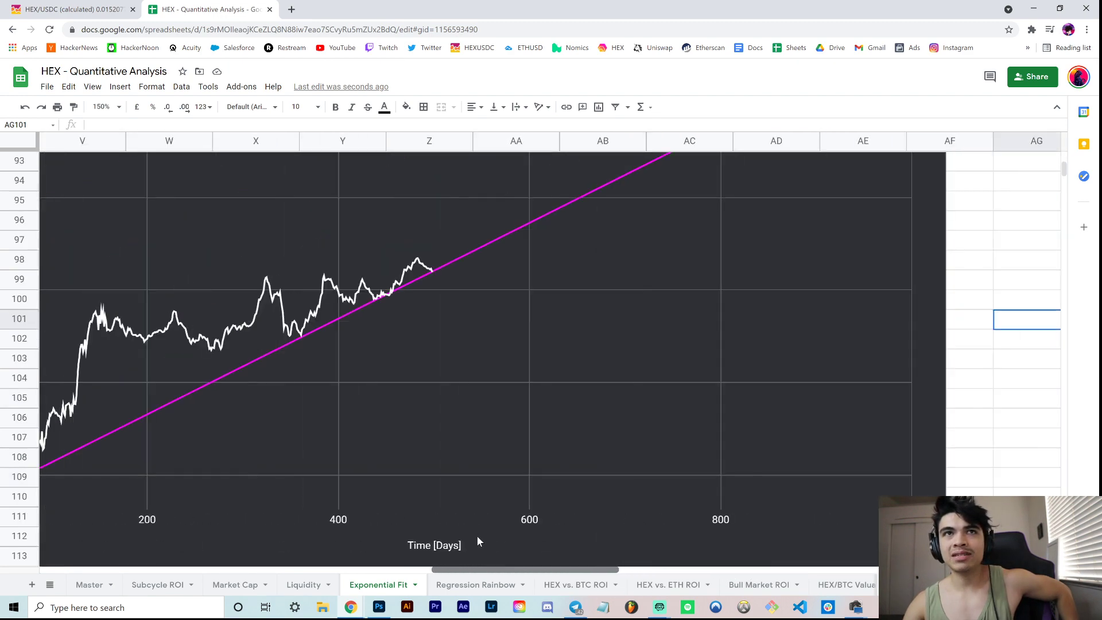
pyautogui.hscroll(-1, 462, 531)
pyautogui.scroll(-12, 449, 521)
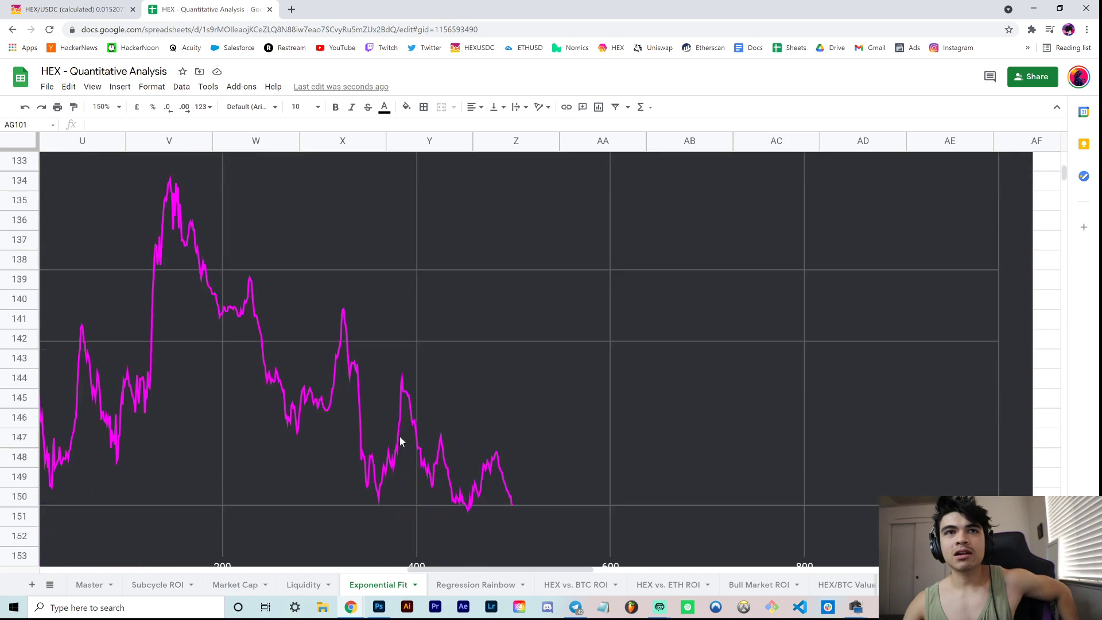
pyautogui.scroll(-1, 447, 482)
pyautogui.hscroll(-3, 508, 570)
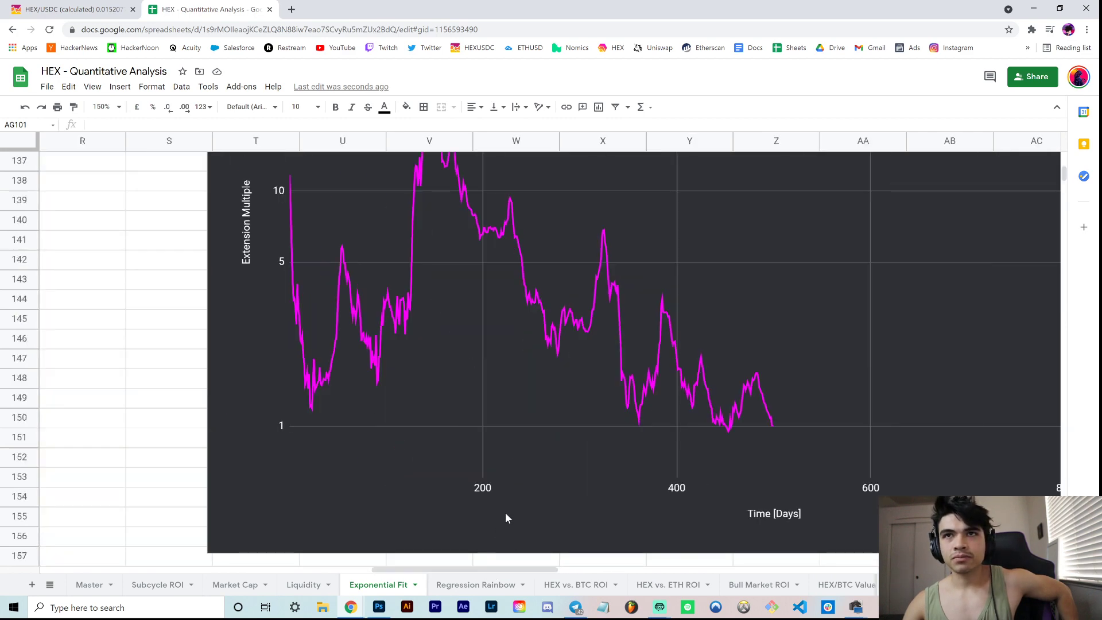
pyautogui.scroll(1, 505, 518)
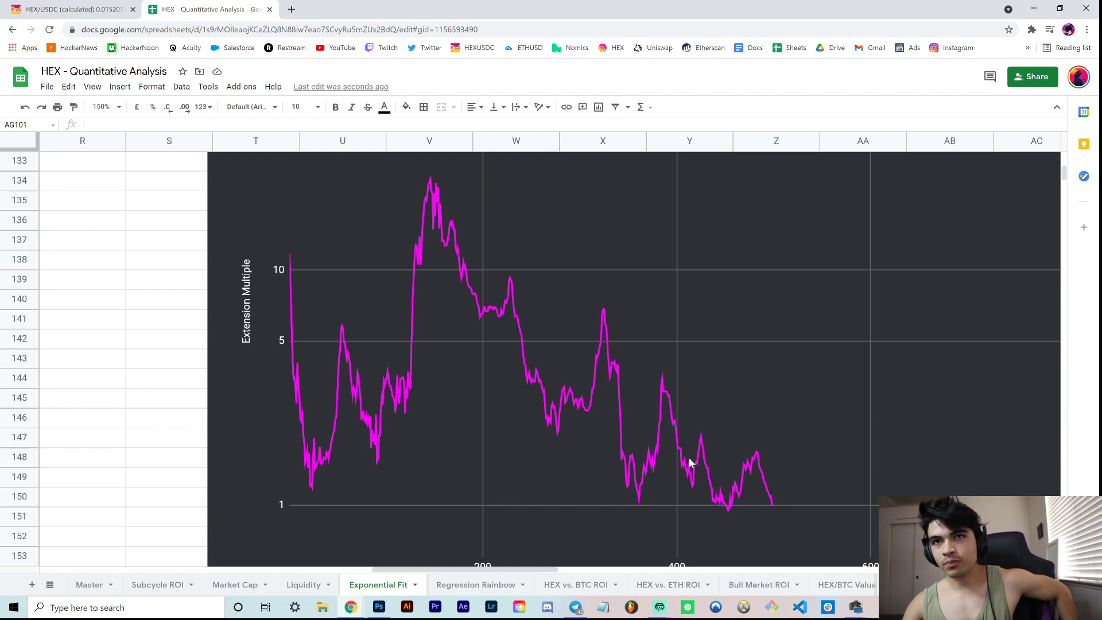
pyautogui.click(119, 106)
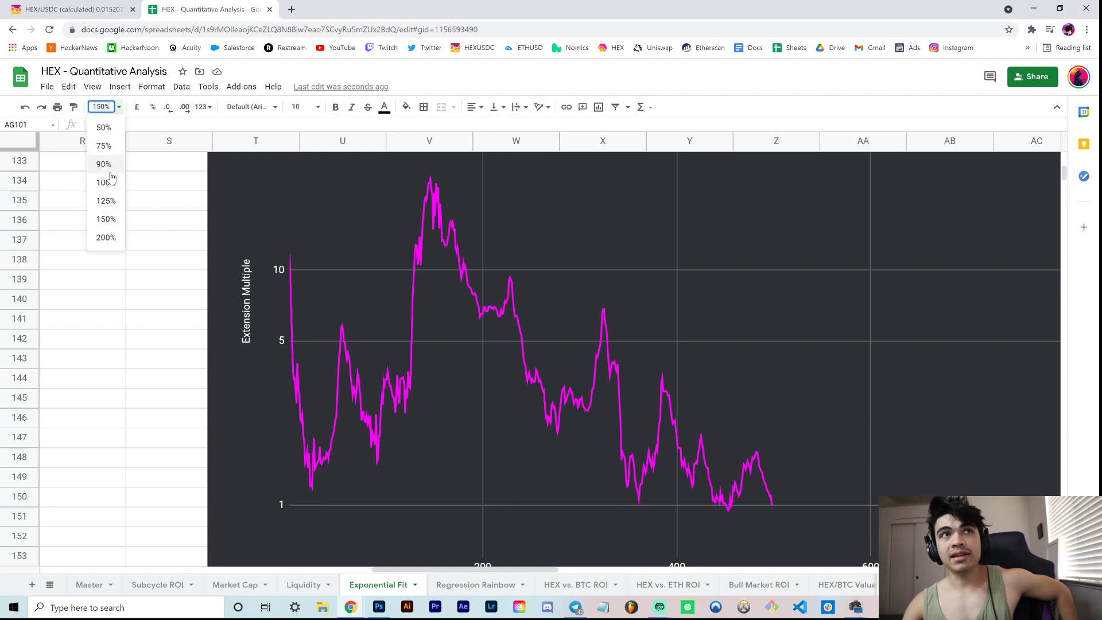
# Step: Zoom the sheet to 125%, briefly visiting the HEX/USDC tab and returning
pyautogui.click(111, 205)
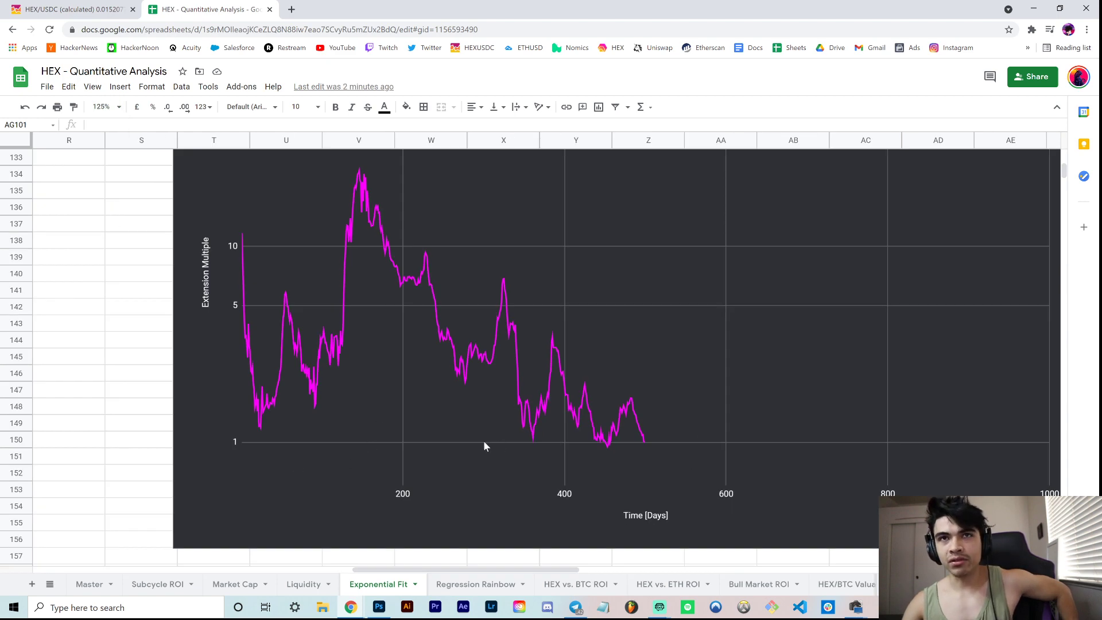
pyautogui.click(110, 8)
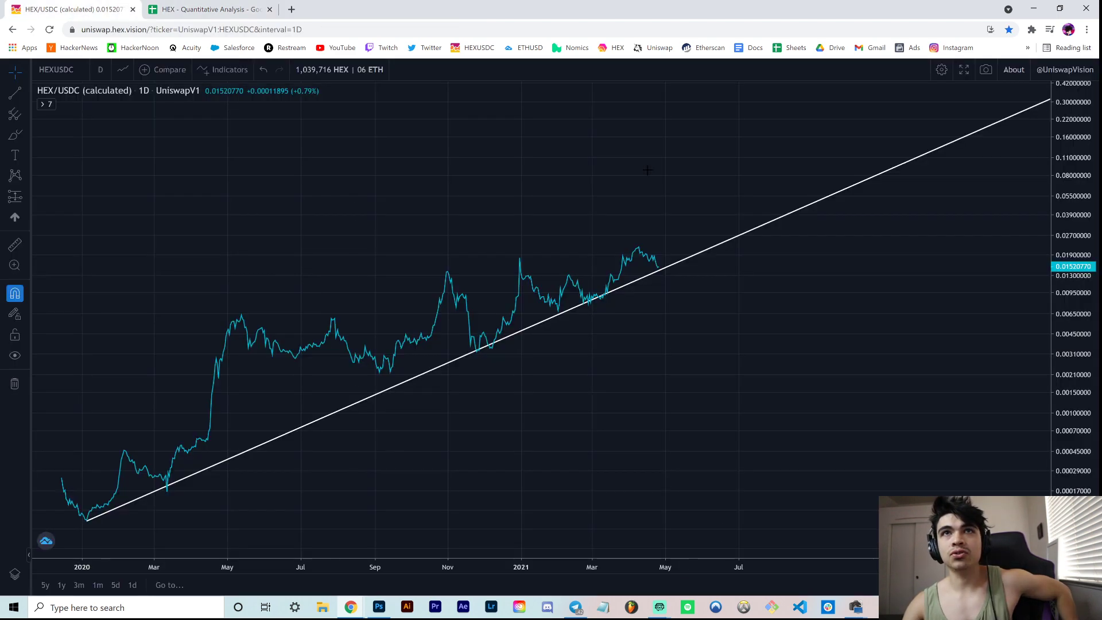
pyautogui.click(212, 9)
# Step: Read the Extension Multiple chart's recent Price Lows multiple, about 0.95–1.03 around days 453–457
pyautogui.scroll(1, 501, 443)
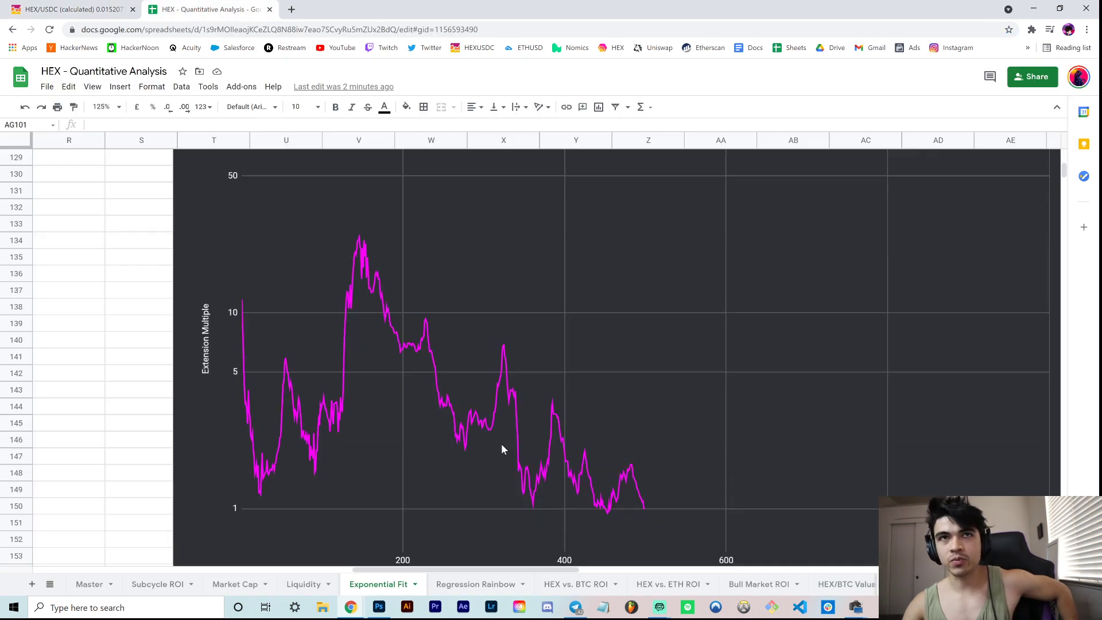
pyautogui.click(540, 509)
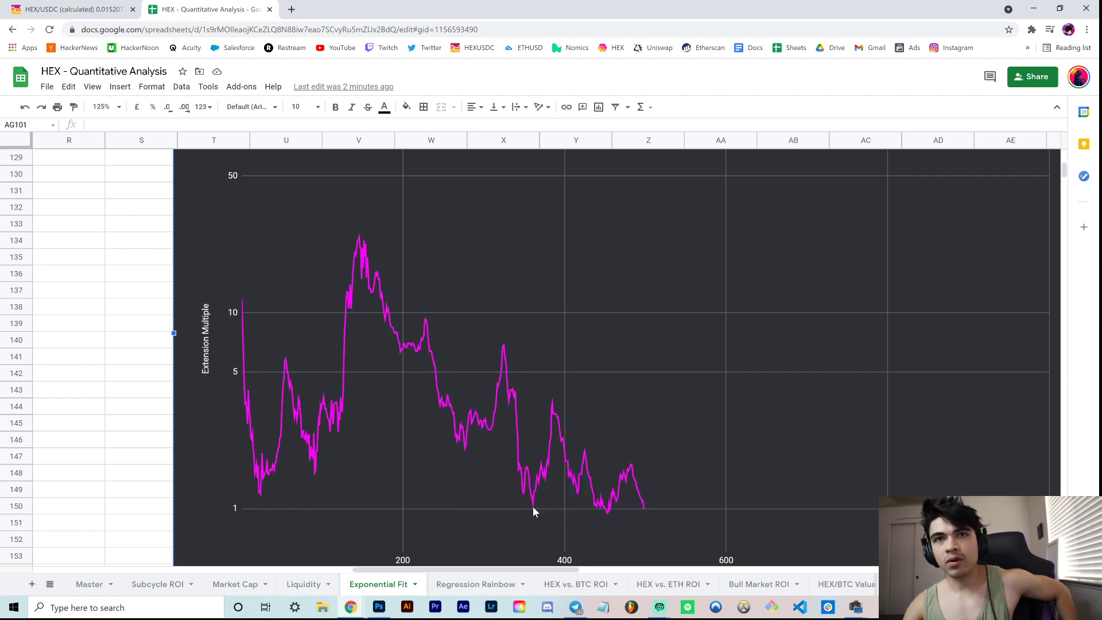
pyautogui.moveTo(533, 509)
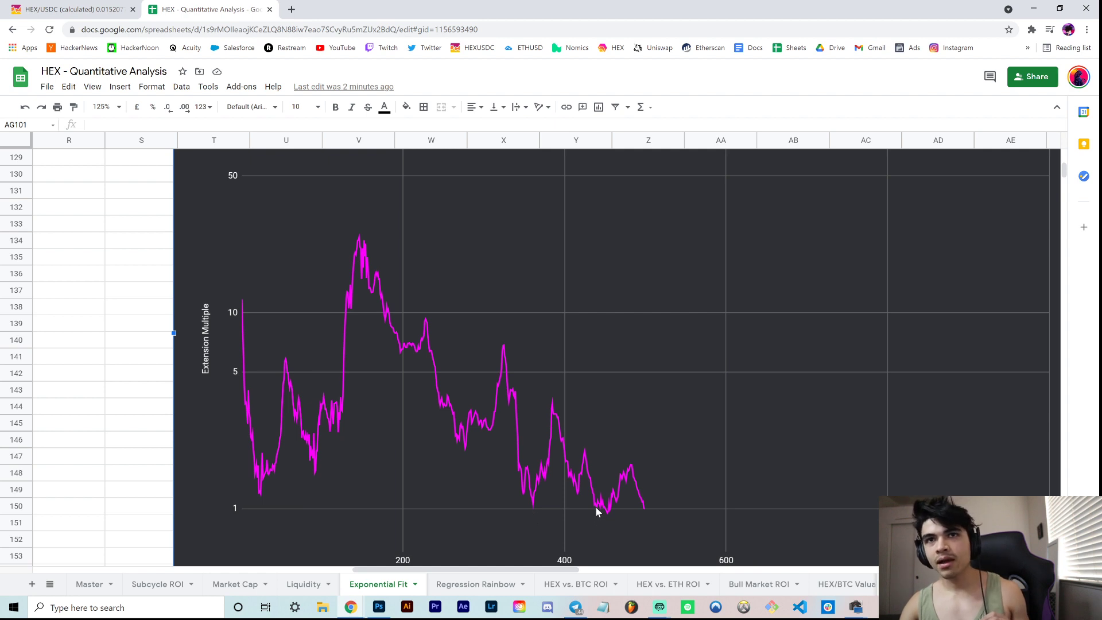
pyautogui.moveTo(599, 509)
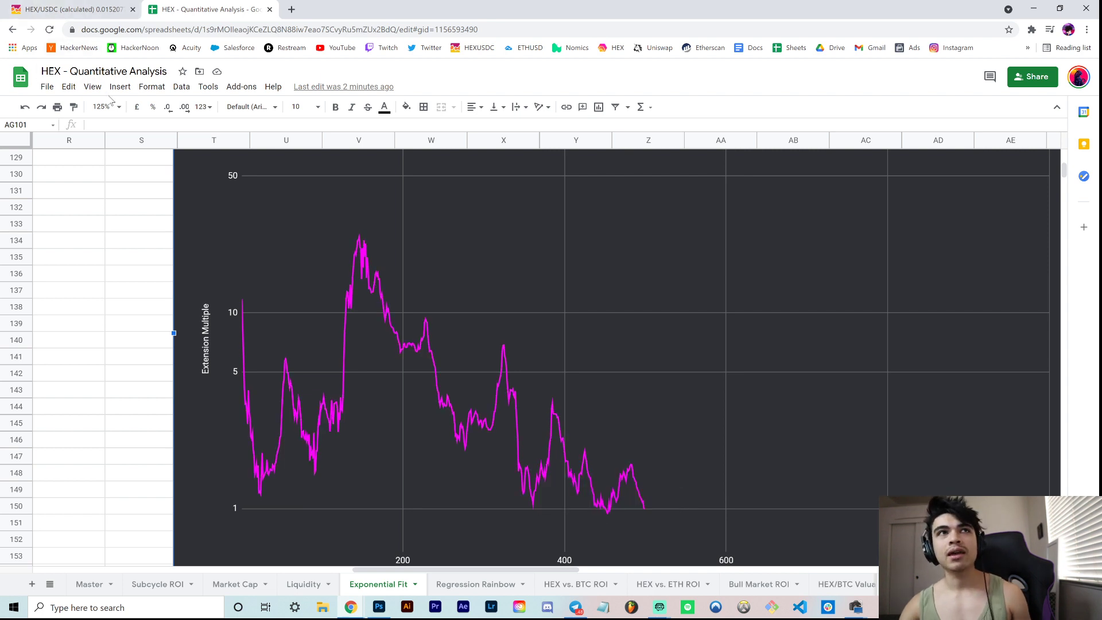
pyautogui.click(117, 107)
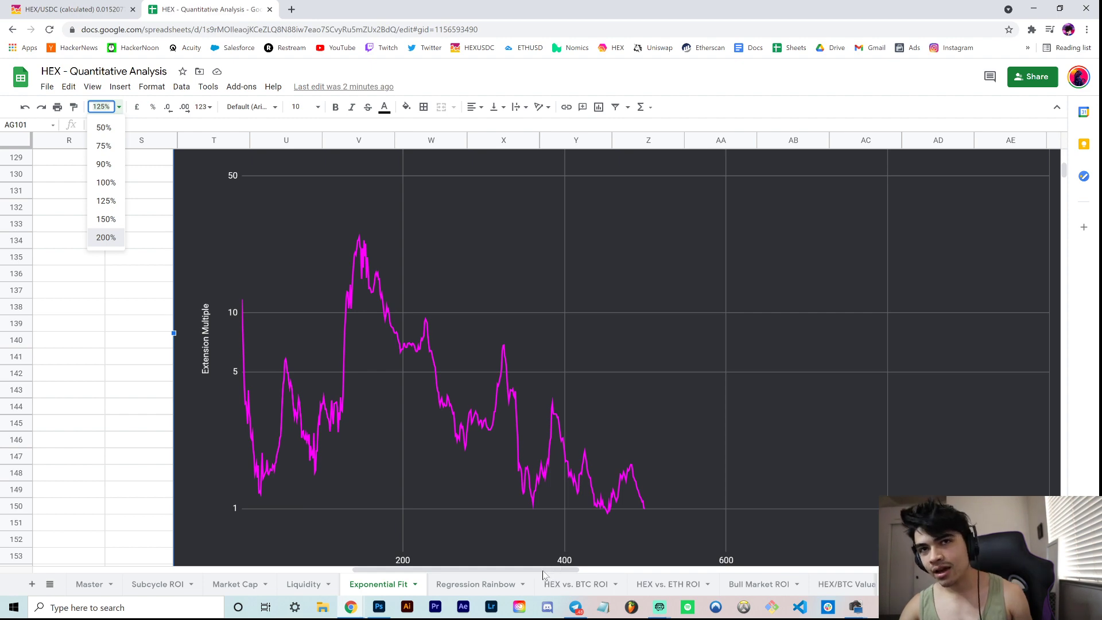
# Step: Apply 200% zoom and inspect values on the Extension Multiple chart
pyautogui.press('Return')
pyautogui.hscroll(3, 543, 571)
pyautogui.scroll(-4, 499, 429)
pyautogui.scroll(-1, 500, 429)
pyautogui.click(624, 381)
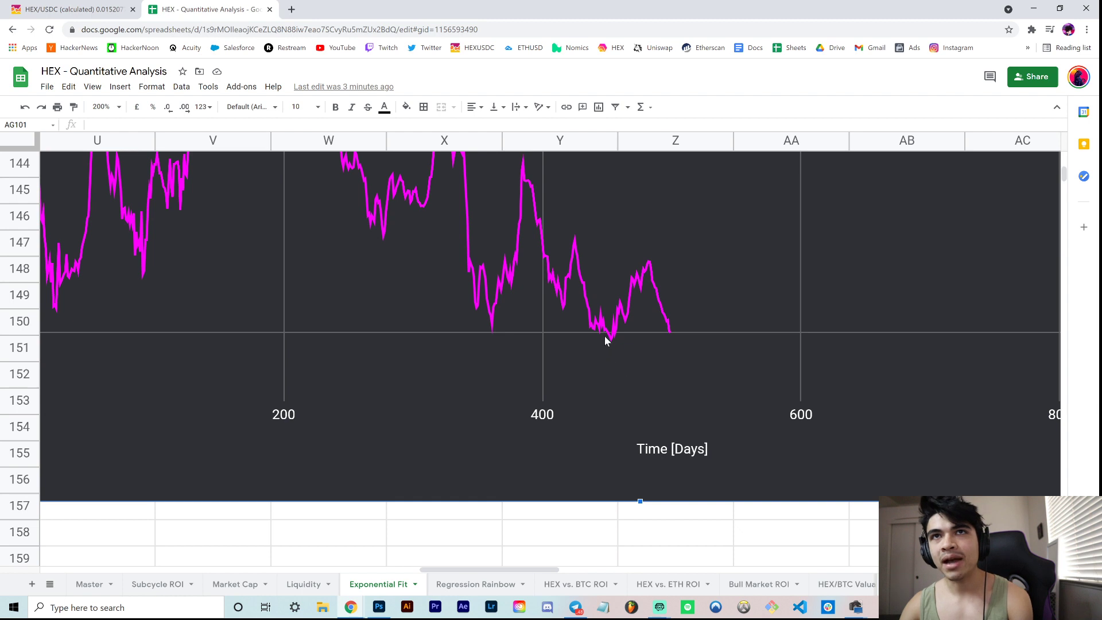
pyautogui.moveTo(608, 335)
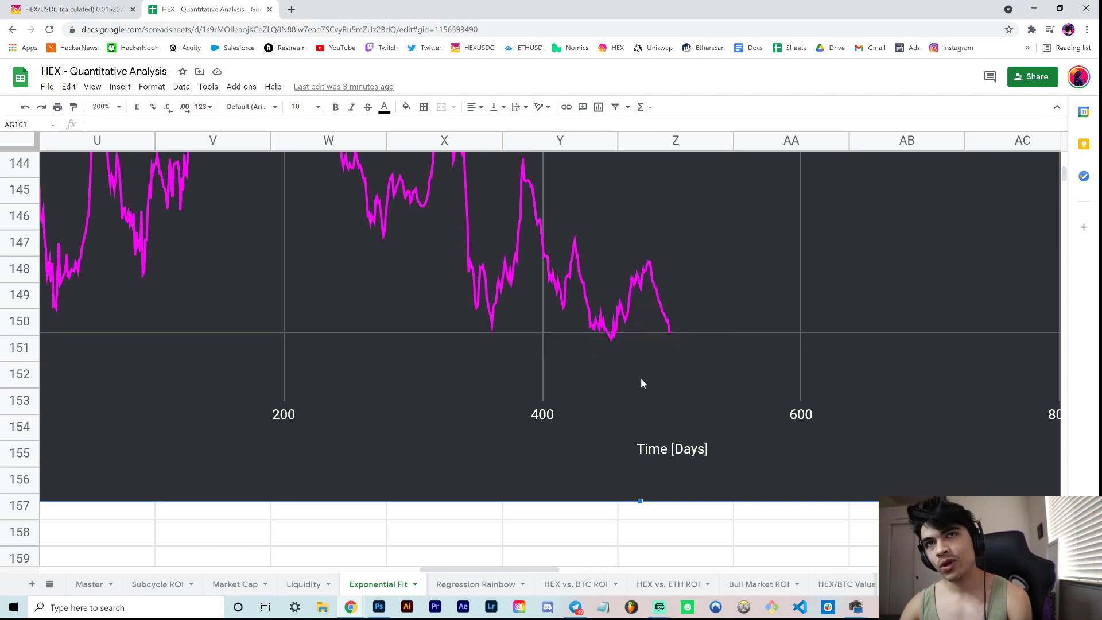
pyautogui.scroll(3, 641, 407)
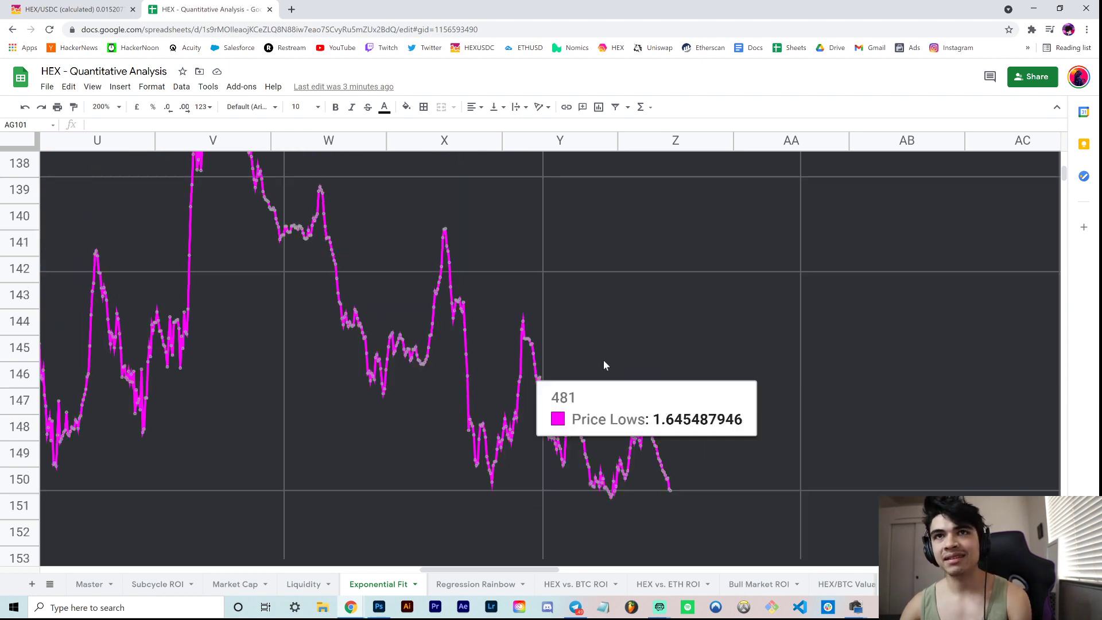
# Step: Return the sheet zoom to 100%, then switch to the HEX/USDC price chart tab
pyautogui.click(118, 107)
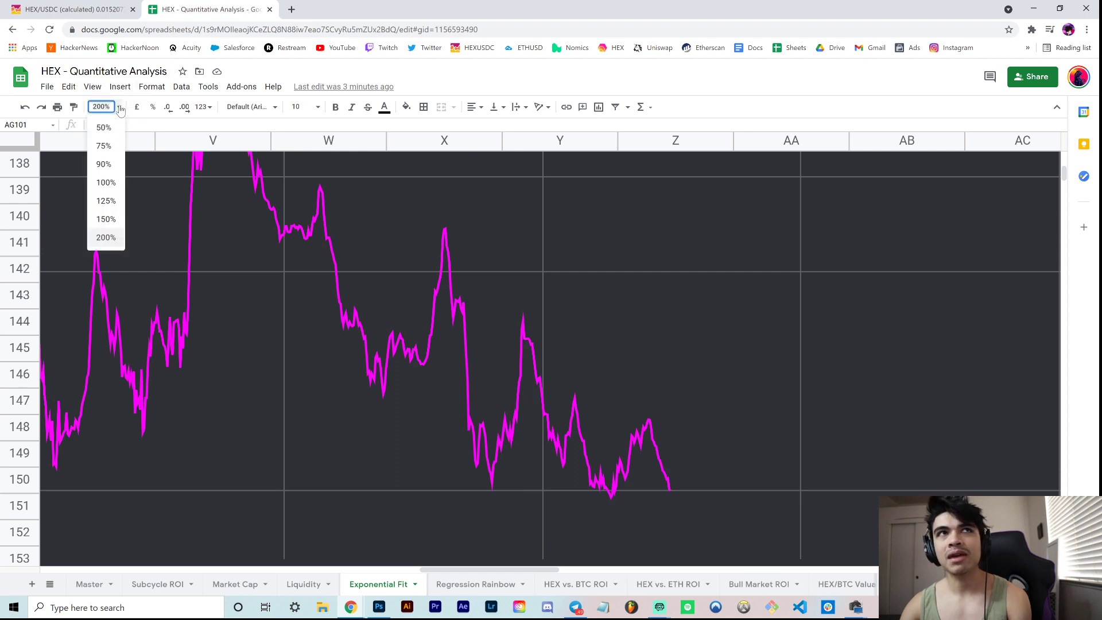
pyautogui.click(105, 183)
pyautogui.moveTo(576, 572); pyautogui.dragTo(494, 571)
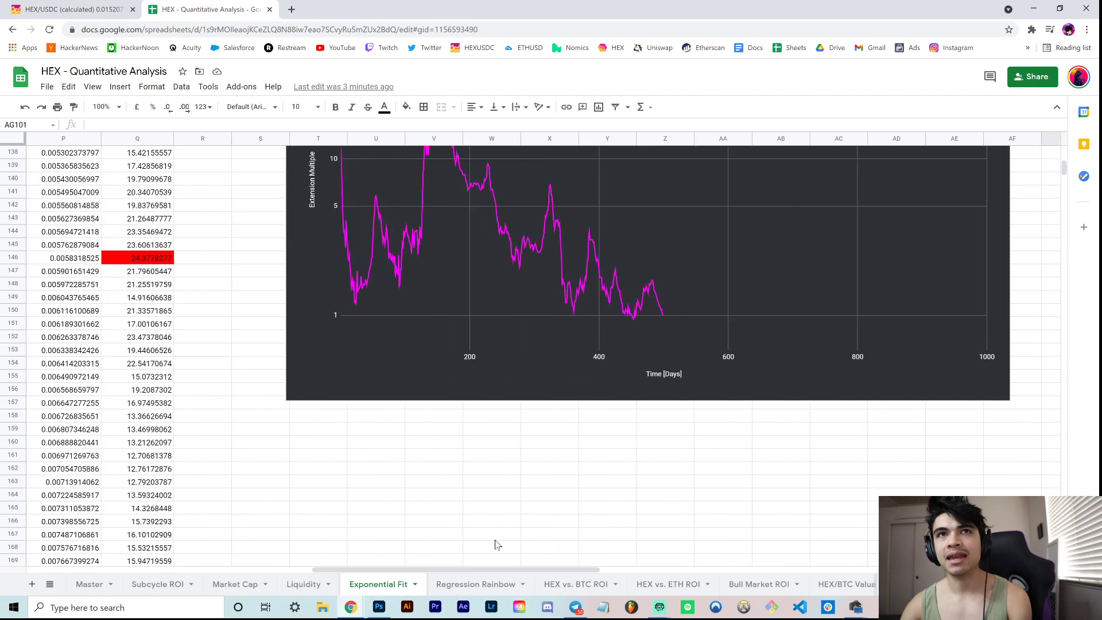
pyautogui.click(627, 329)
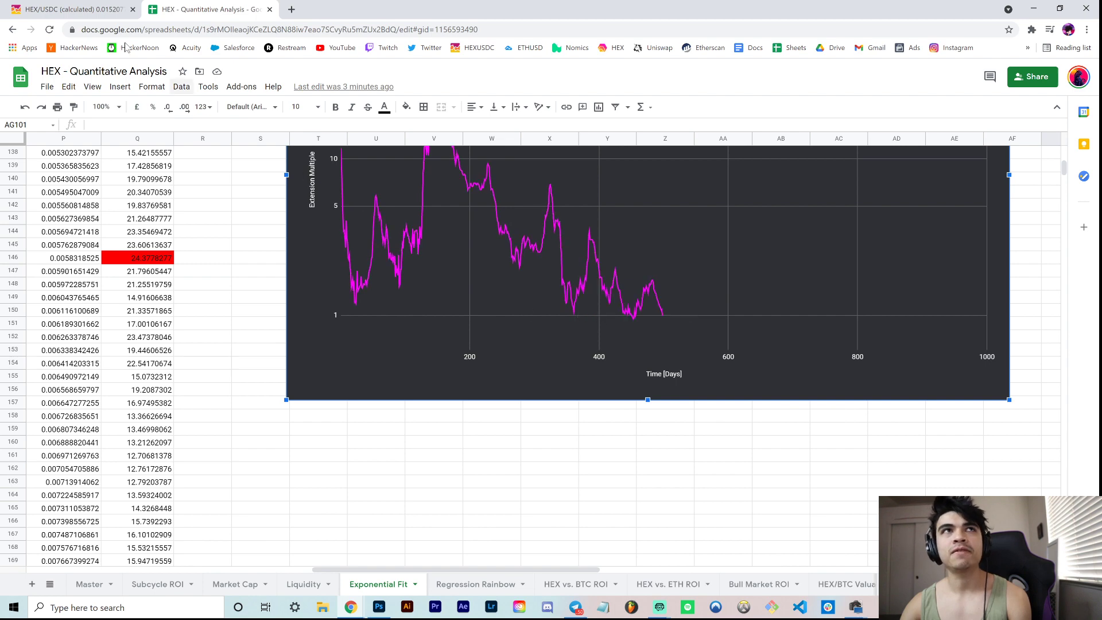
pyautogui.hotkey('ctrl', 'Tab')
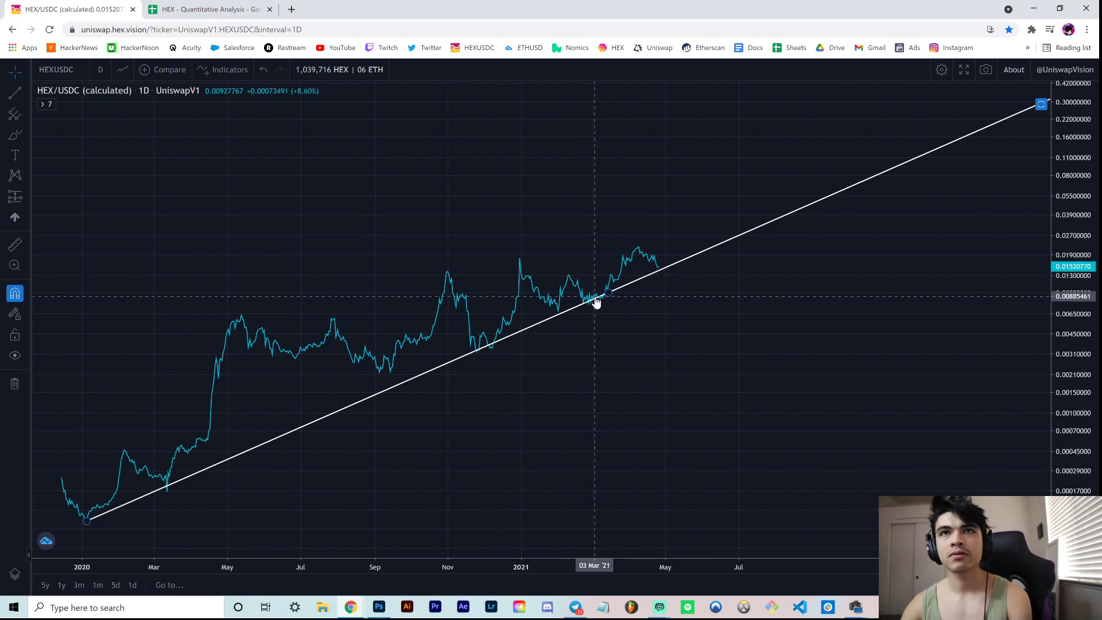
# Step: Show the HEX/USDC chart as candlesticks zoomed out to late 2019
pyautogui.moveTo(611, 365); pyautogui.dragTo(705, 350)
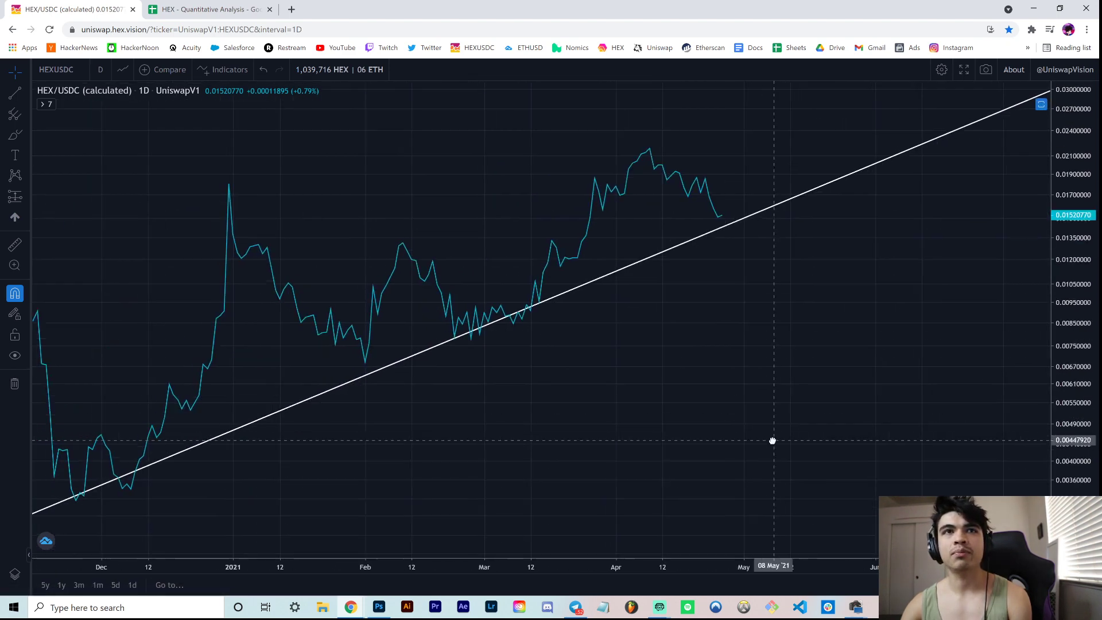
pyautogui.click(121, 71)
pyautogui.click(136, 120)
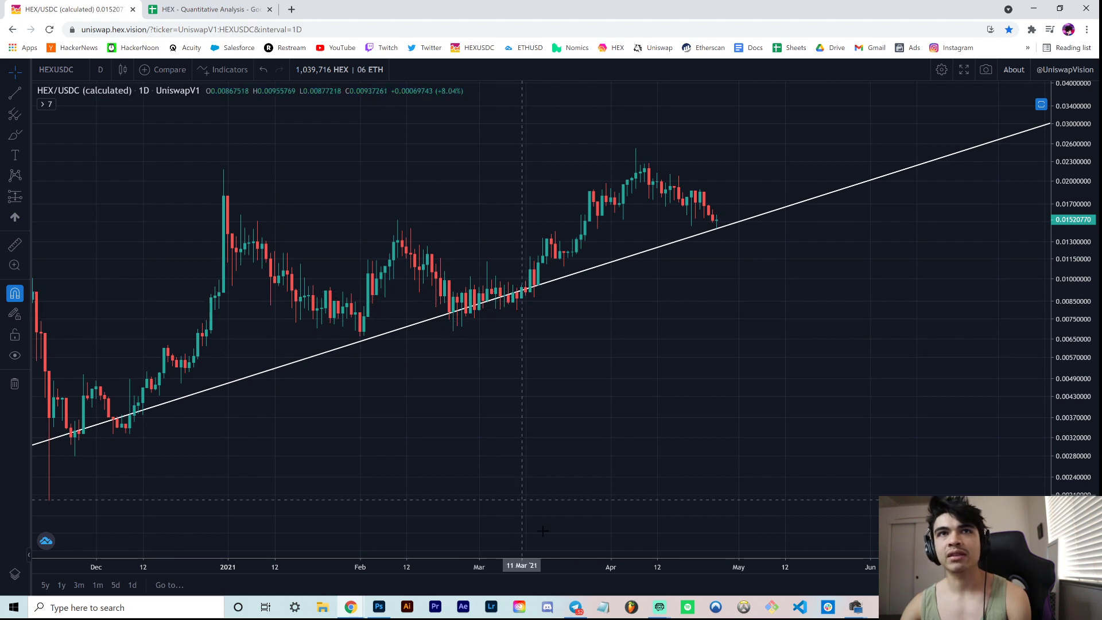
pyautogui.scroll(-5, 804, 523)
pyautogui.scroll(-5, 804, 523)
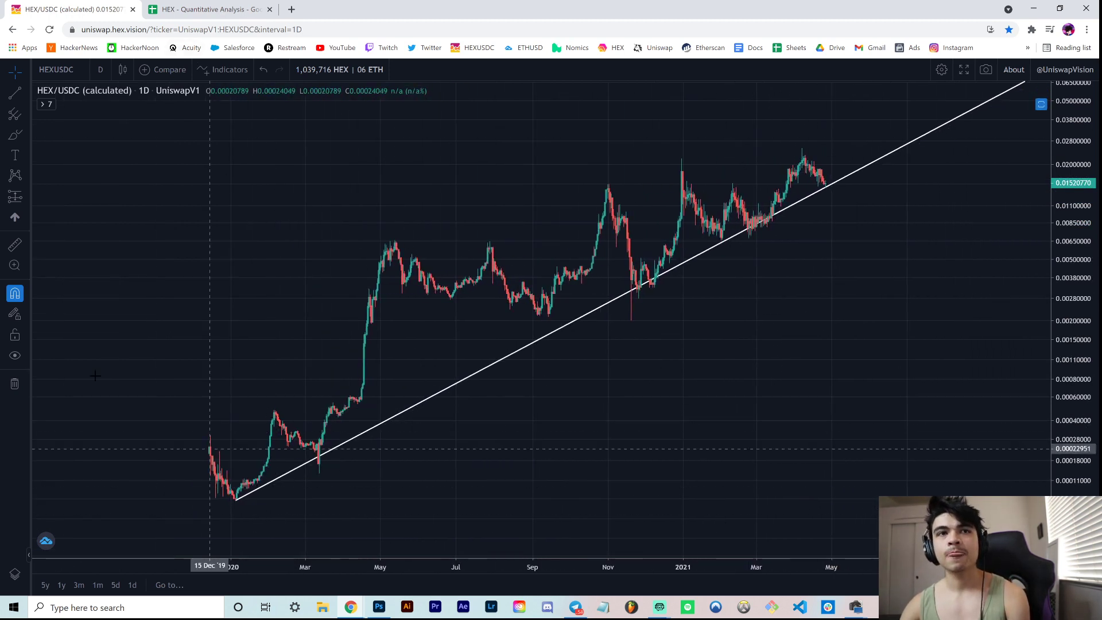
# Step: Freehand-circle the March 2020, Nov–Dec 2020 and late-January trendline touches
pyautogui.click(455, 382)
pyautogui.click(15, 293)
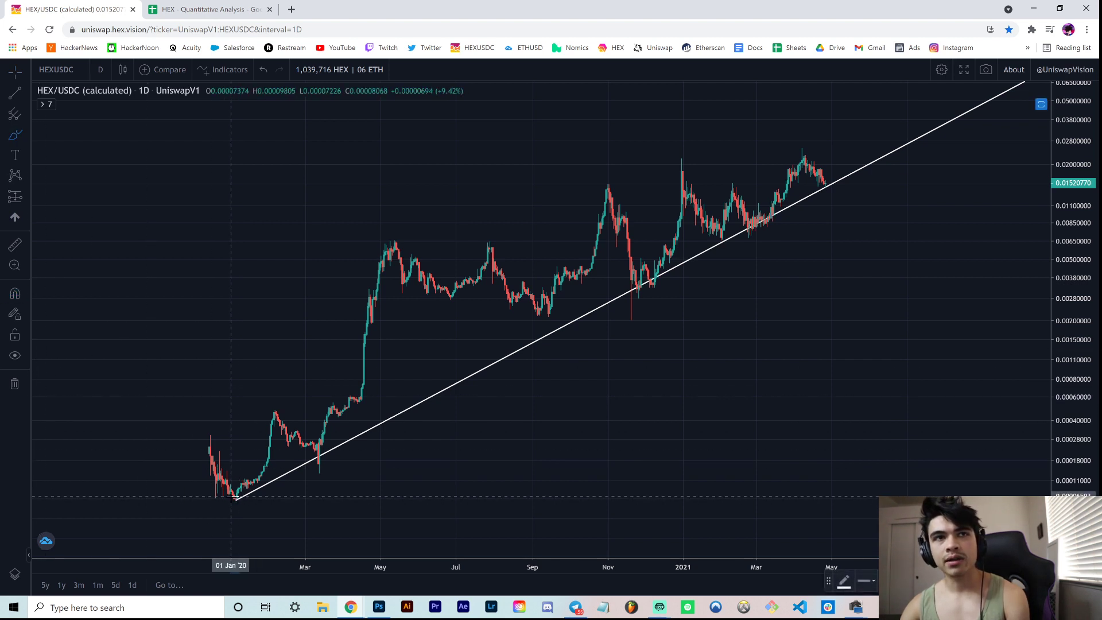
pyautogui.moveTo(321, 450); pyautogui.dragTo(317, 453)
pyautogui.moveTo(659, 268)
pyautogui.mouseDown()
pyautogui.moveTo(634, 277)
pyautogui.moveTo(653, 274)
pyautogui.mouseUp()
pyautogui.moveTo(719, 232)
pyautogui.mouseDown()
pyautogui.moveTo(769, 212)
pyautogui.moveTo(747, 234)
pyautogui.moveTo(773, 216)
pyautogui.moveTo(757, 217)
pyautogui.mouseUp()
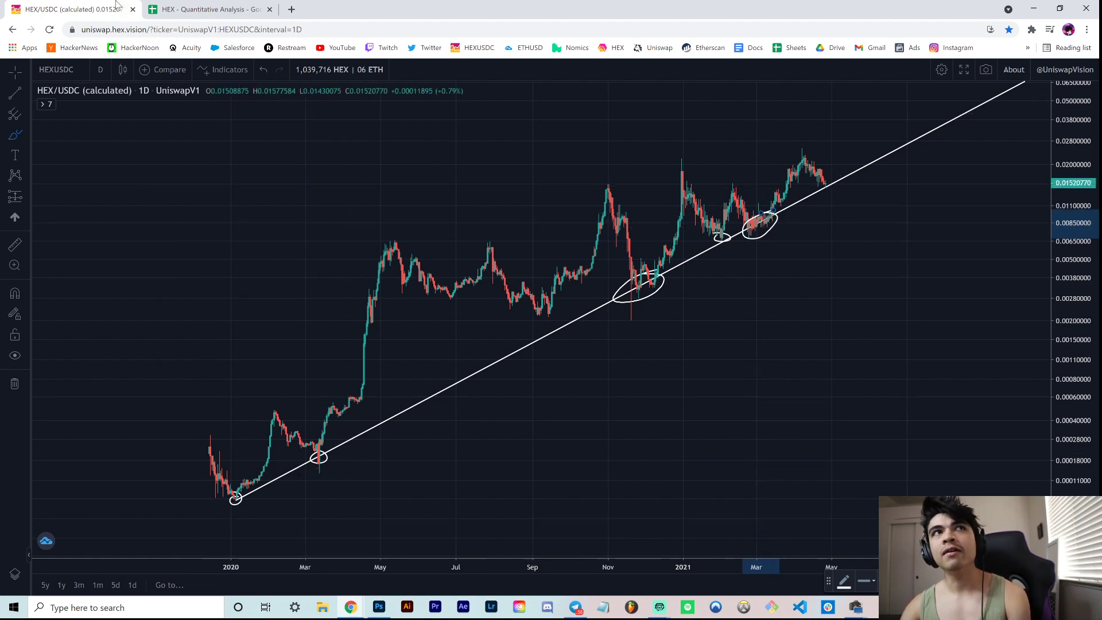
# Step: Return to the HEX - Quantitative Analysis spreadsheet's price-lows scatter
pyautogui.click(207, 9)
pyautogui.scroll(-3, 677, 390)
pyautogui.scroll(20, 688, 409)
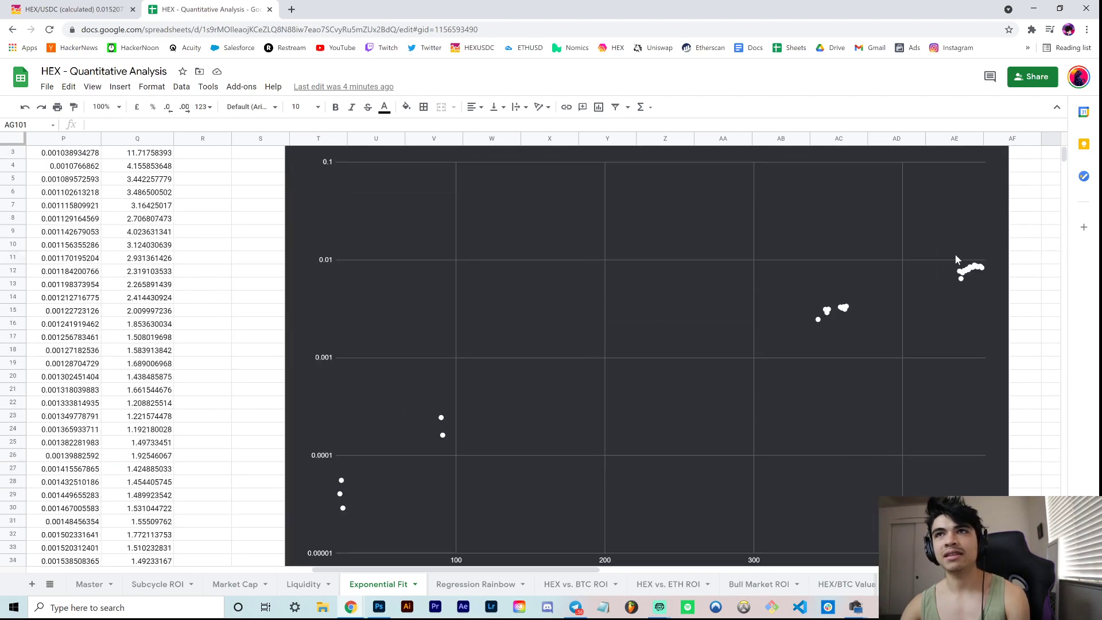
pyautogui.scroll(-9, 892, 393)
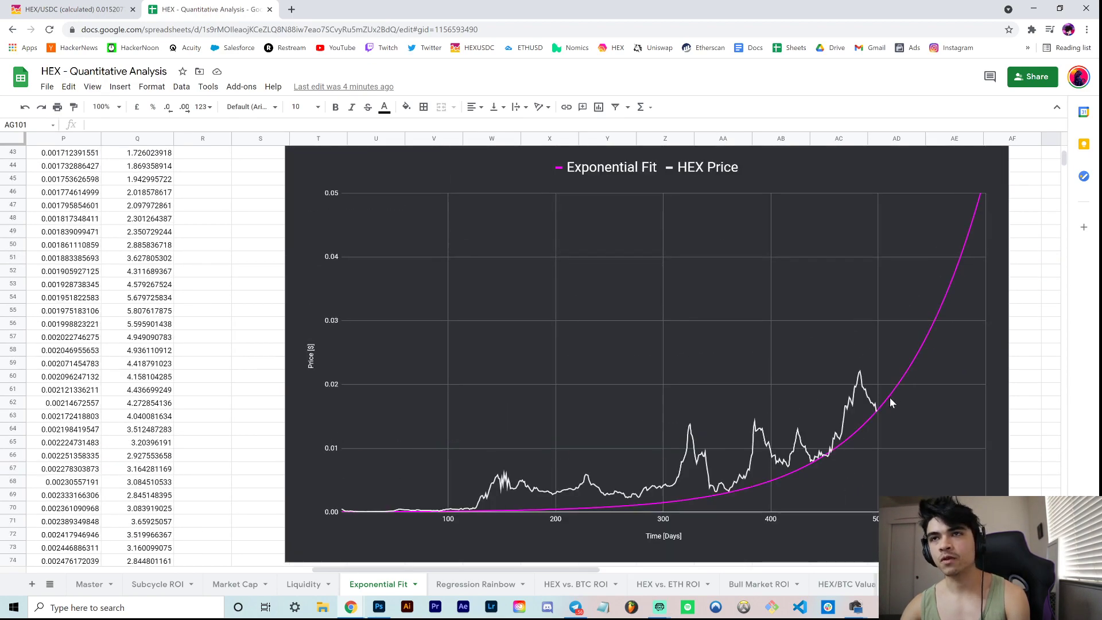
pyautogui.scroll(-3, 918, 390)
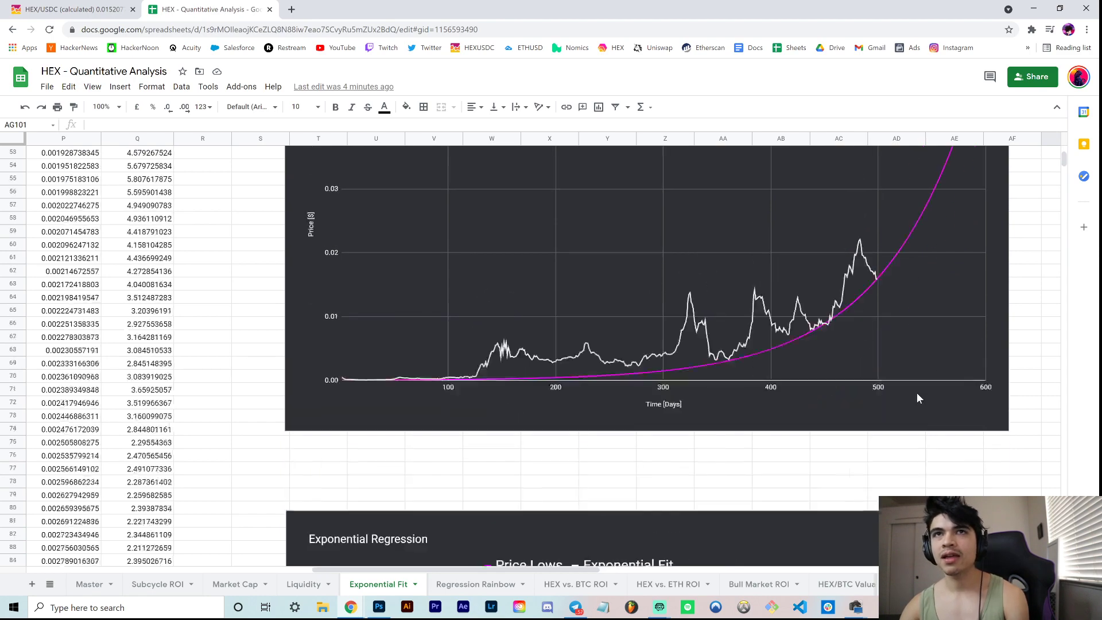
pyautogui.scroll(4, 917, 392)
pyautogui.scroll(-1, 917, 393)
pyautogui.scroll(9, 915, 390)
pyautogui.scroll(-11, 916, 393)
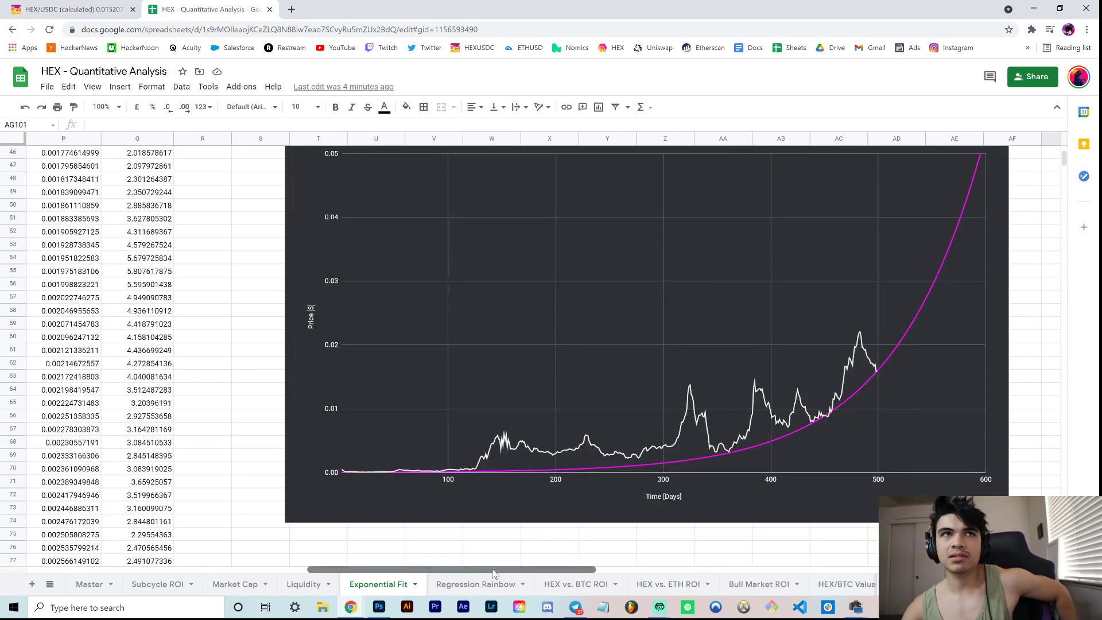
pyautogui.hscroll(-1, 493, 574)
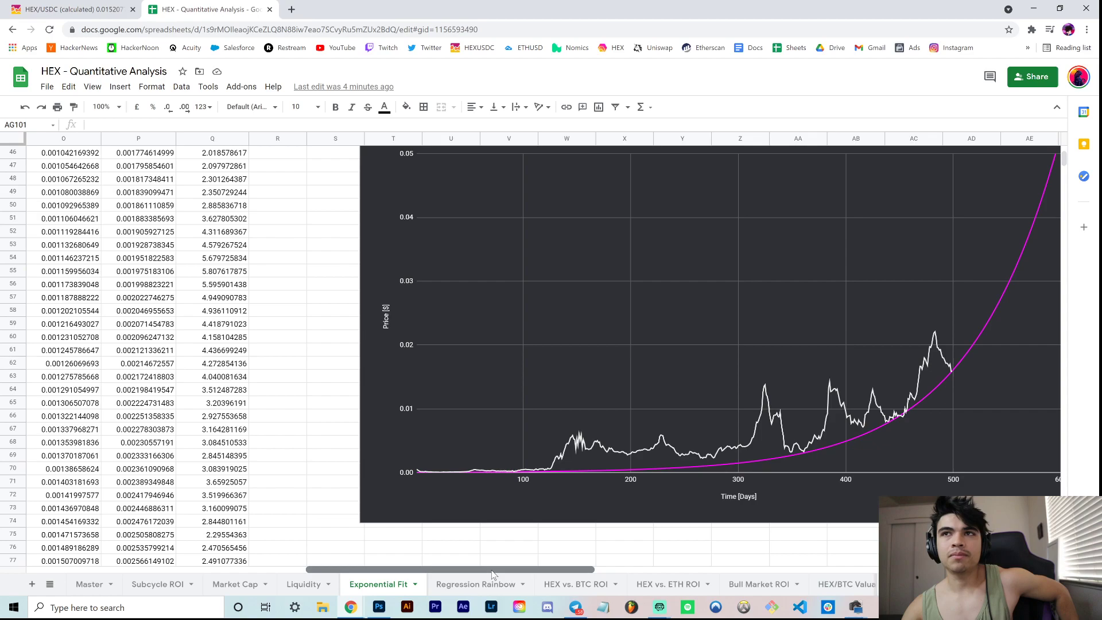
pyautogui.scroll(11, 512, 494)
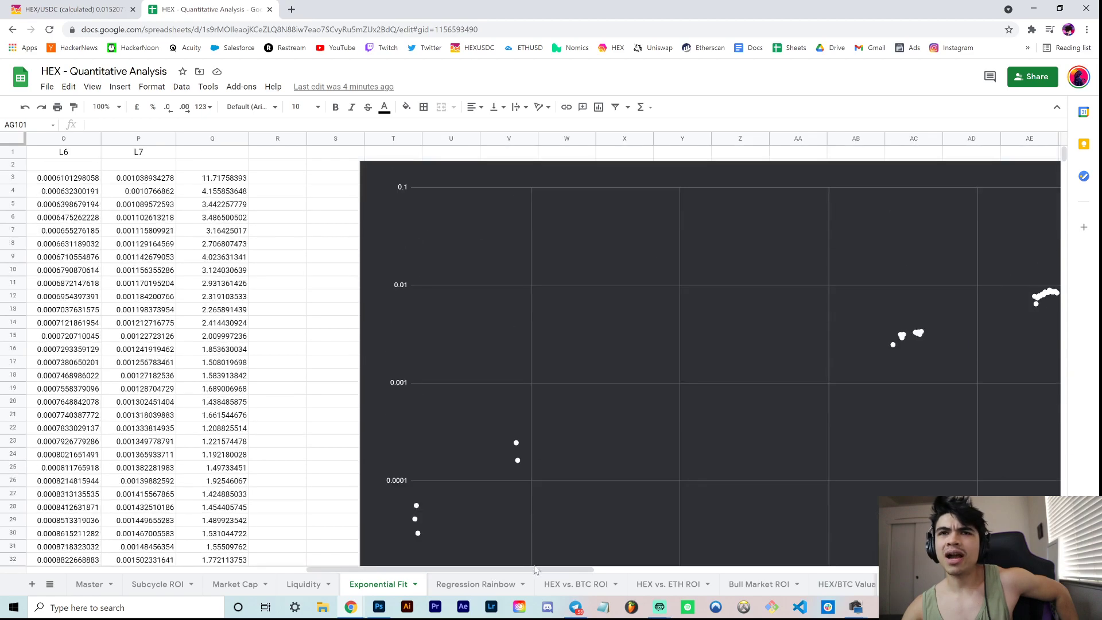
pyautogui.moveTo(534, 570); pyautogui.dragTo(329, 163)
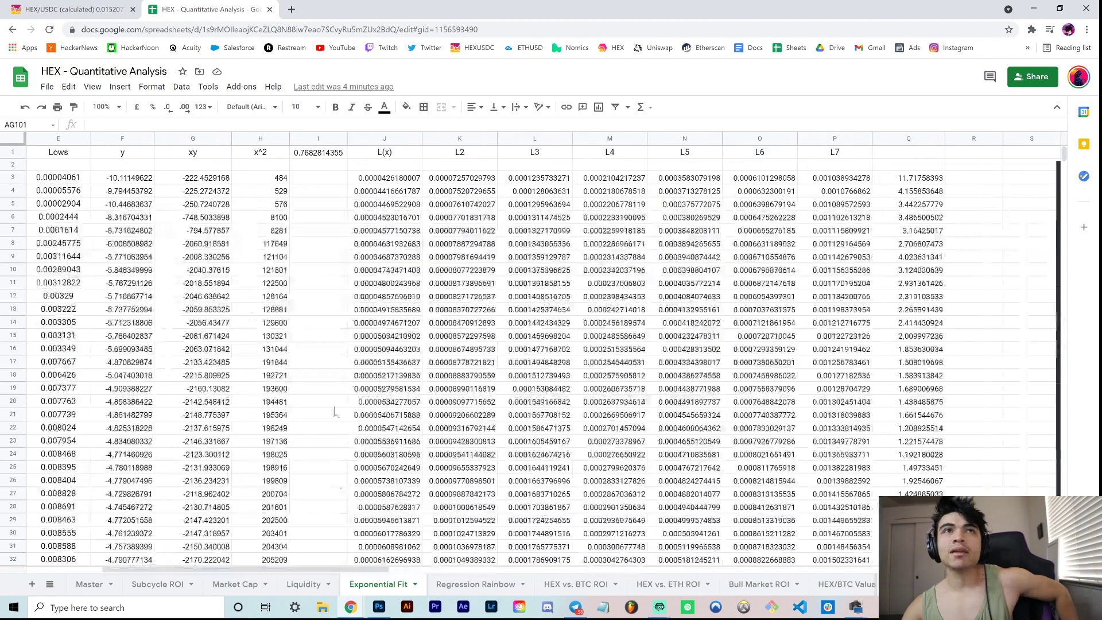
pyautogui.click(320, 156)
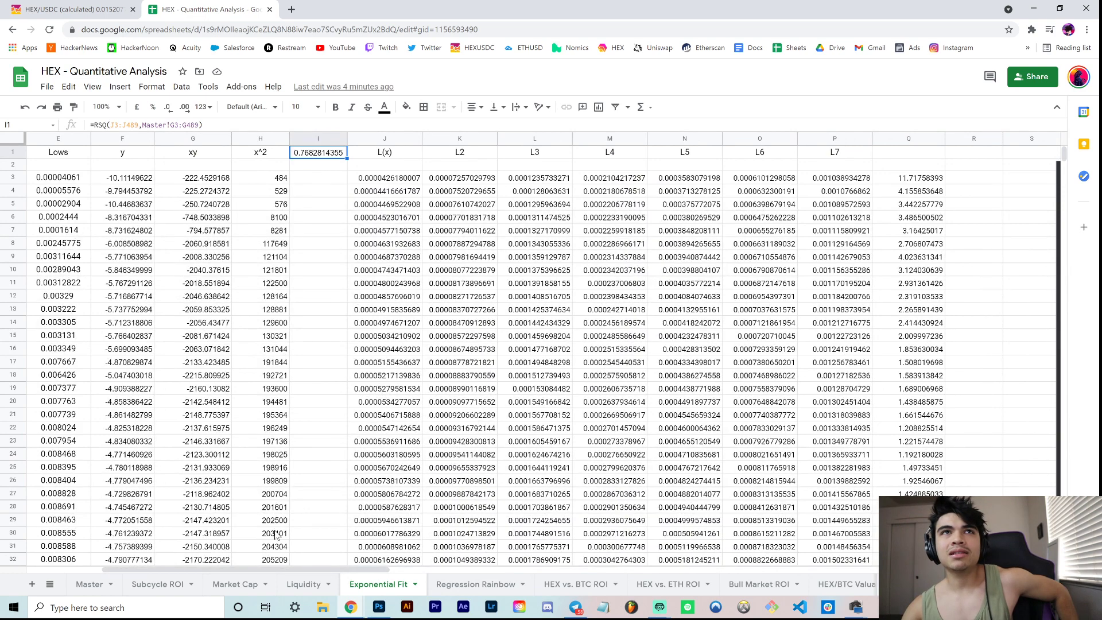
pyautogui.moveTo(277, 567); pyautogui.dragTo(507, 549)
pyautogui.scroll(-10, 535, 413)
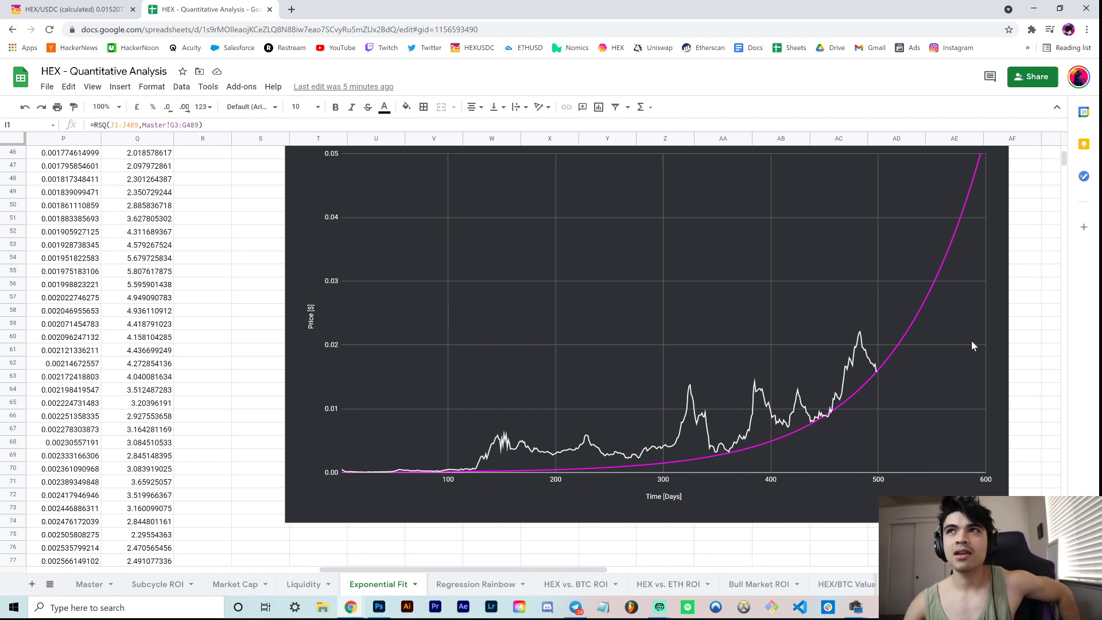
pyautogui.scroll(2, 972, 342)
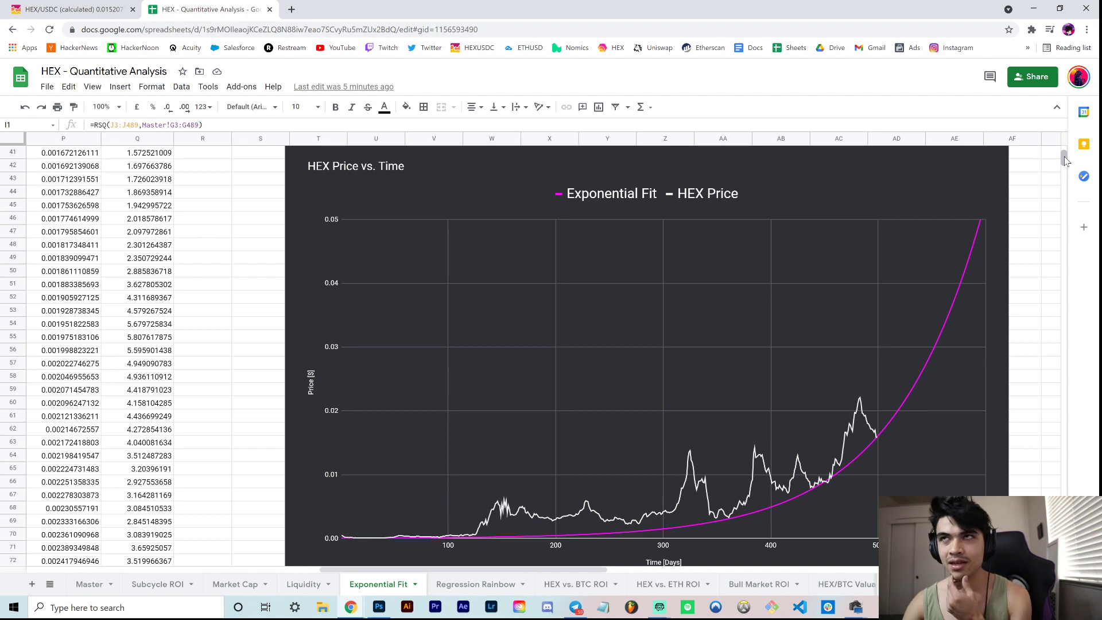
# Step: Scroll to row 82 and columns AJ–BA to reveal the HEX Exponential Regression Rainbow chart
pyautogui.scroll(-2, 1064, 161)
pyautogui.scroll(-10, 1063, 161)
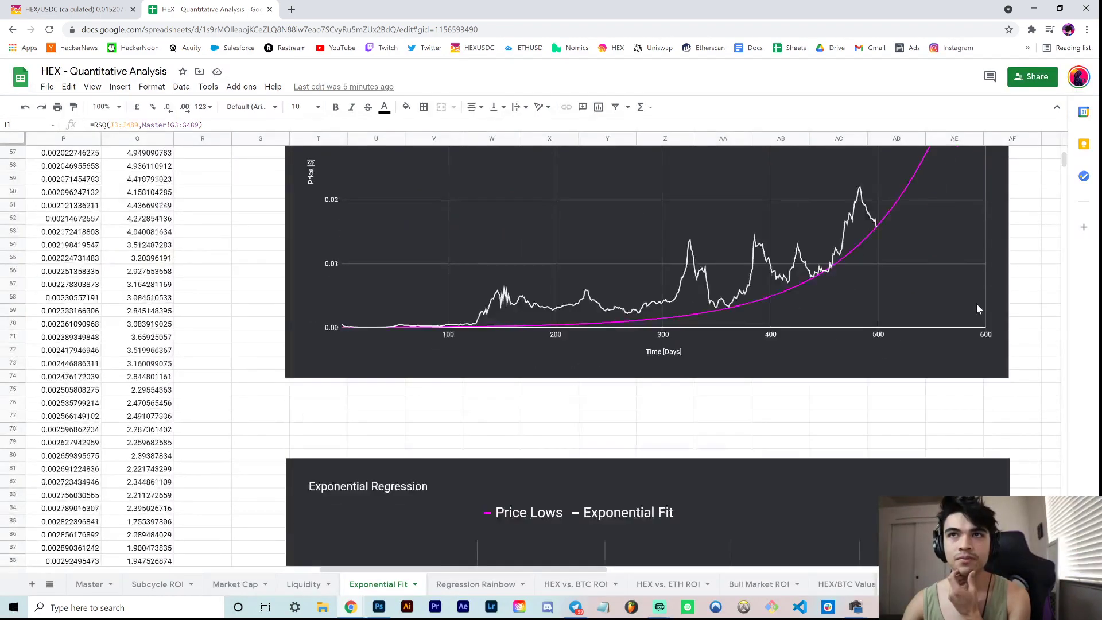
pyautogui.moveTo(557, 573); pyautogui.dragTo(846, 548)
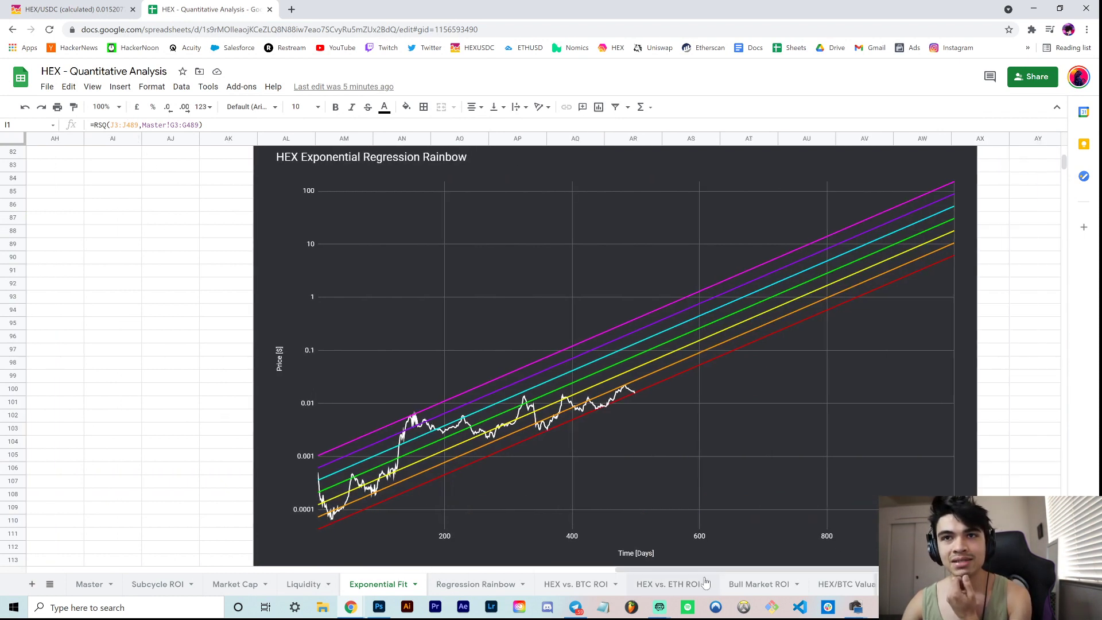
pyautogui.moveTo(631, 570); pyautogui.dragTo(662, 570)
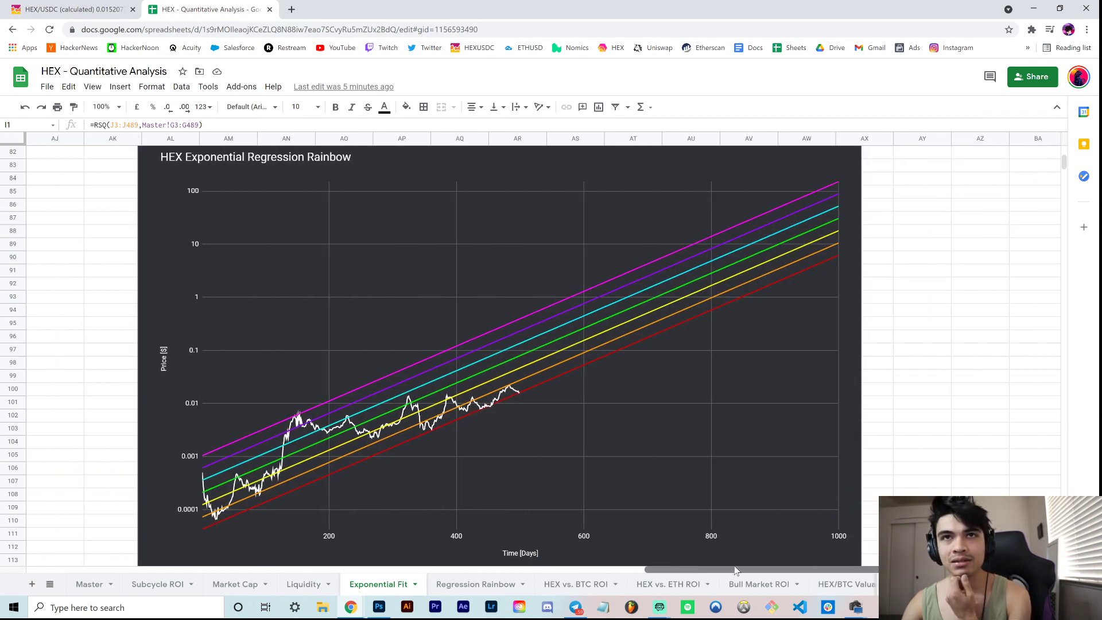
# Step: Zoom the Exponential Fit sheet to 200% and centre the enlarged rainbow regression chart
pyautogui.click(119, 108)
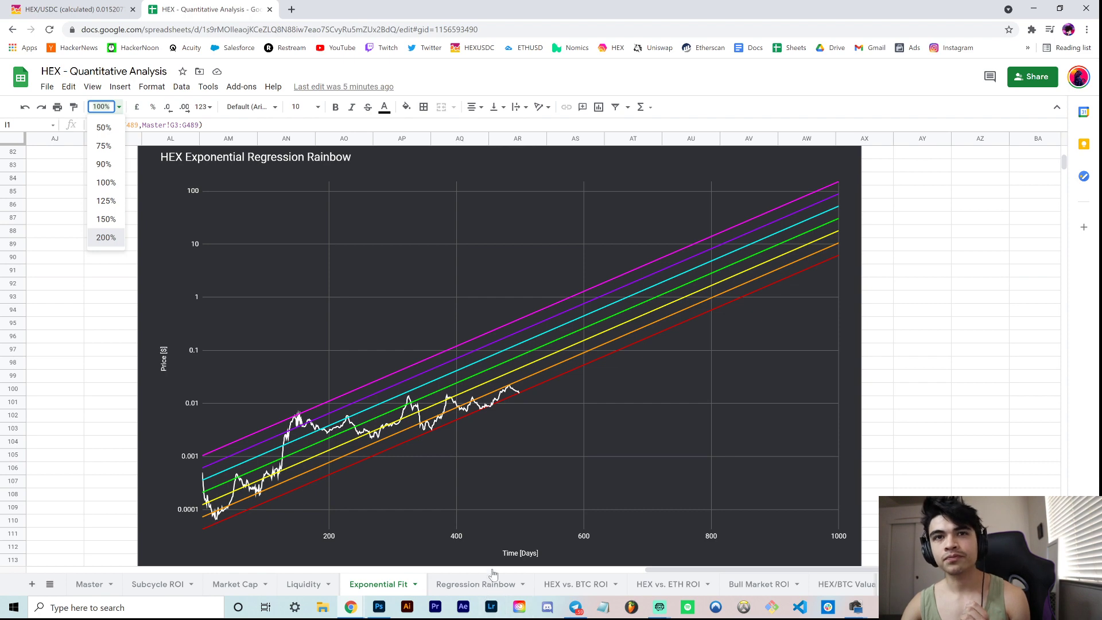
pyautogui.click(809, 569)
pyautogui.hscroll(3, 818, 574)
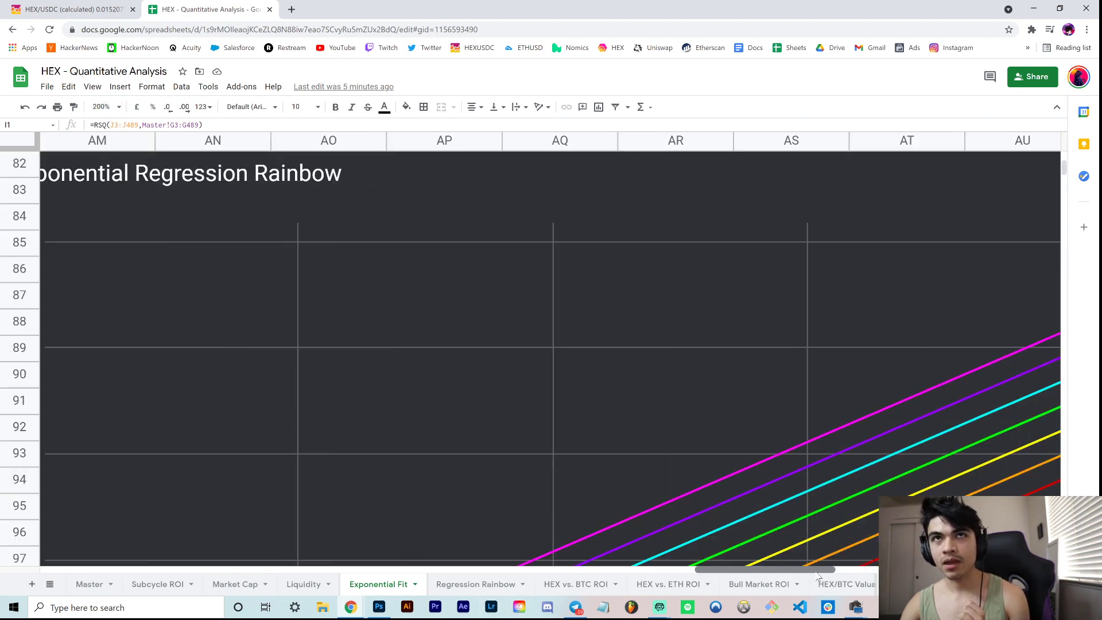
pyautogui.scroll(-5, 654, 409)
pyautogui.scroll(1, 673, 353)
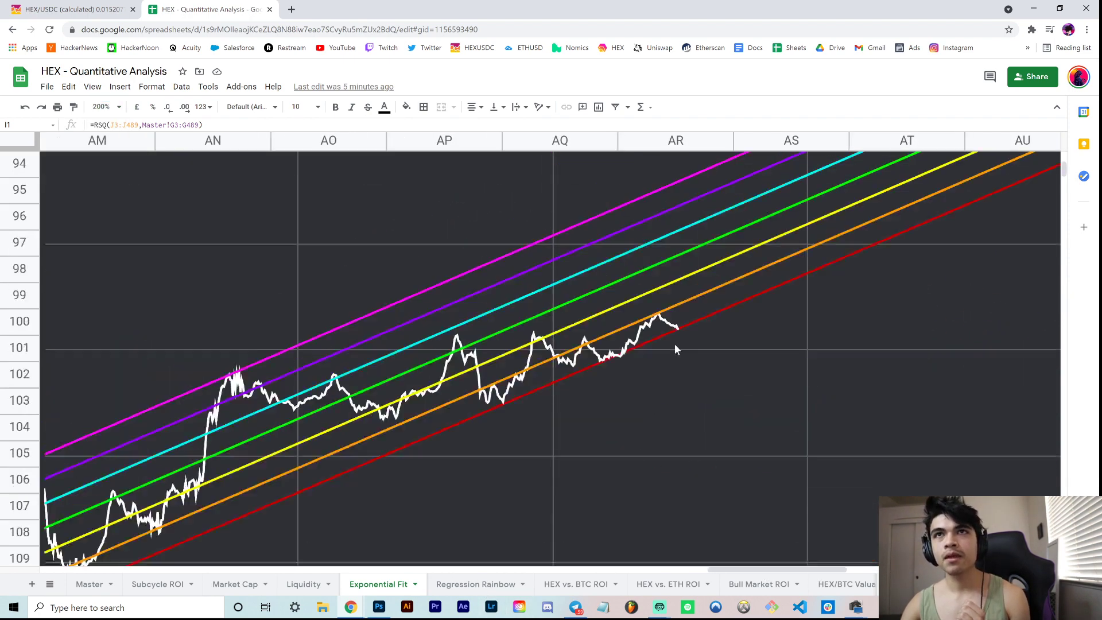
pyautogui.moveTo(679, 330)
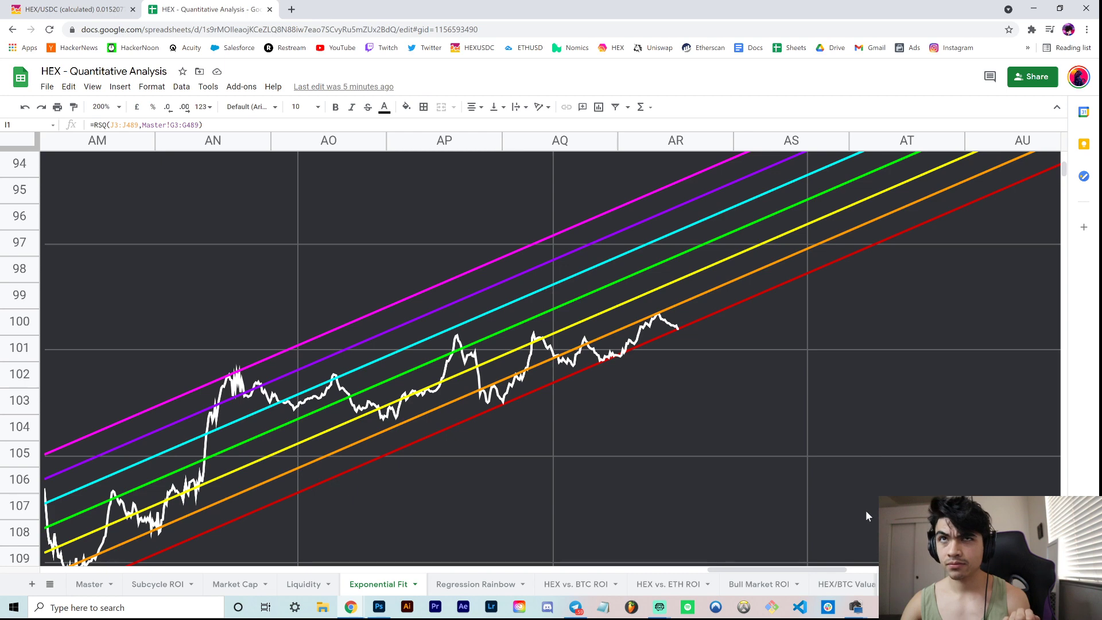
pyautogui.scroll(-5, 746, 437)
# Step: Enter =0.95*0.01588 in empty cell AQ128 and confirm it returns 0.015086
pyautogui.scroll(-7, 735, 439)
pyautogui.click(597, 404)
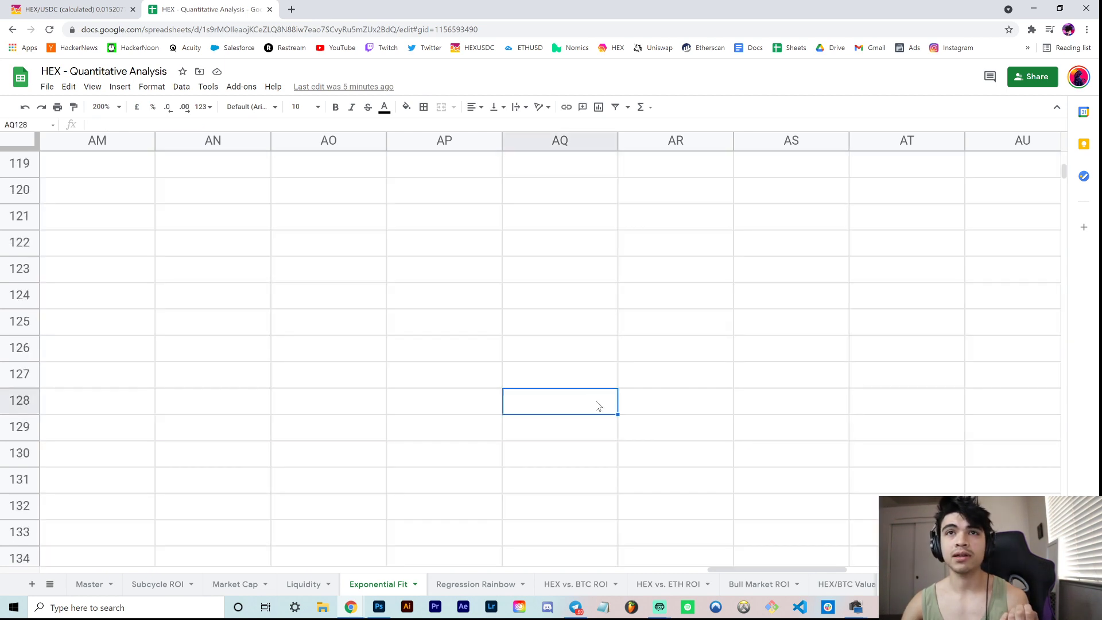
pyautogui.click(152, 124)
pyautogui.write('=')
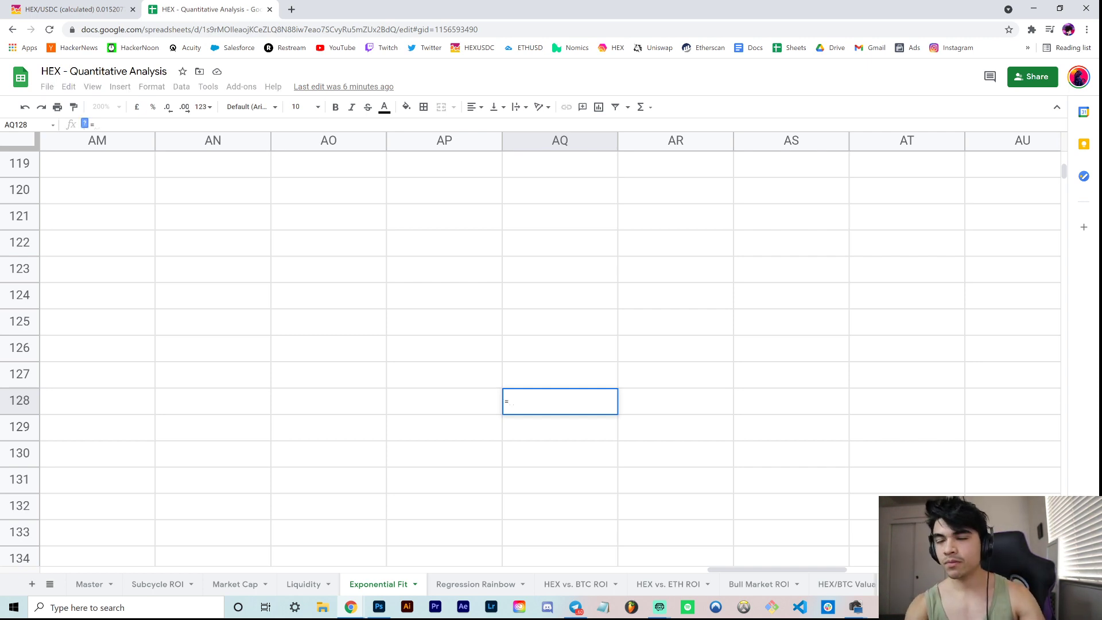
pyautogui.write('0.95')
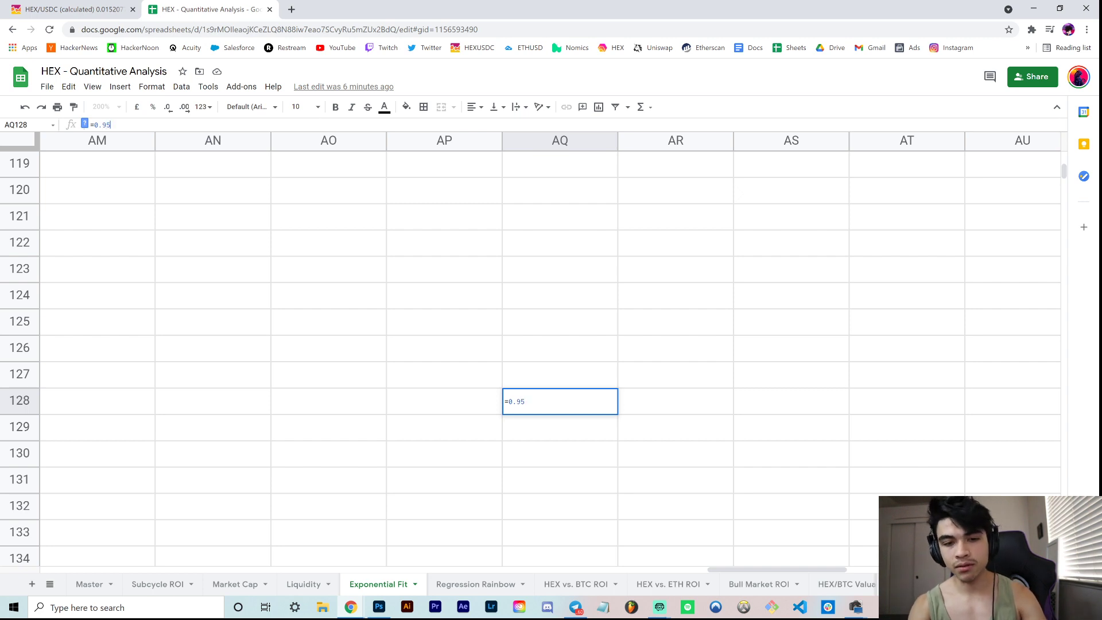
pyautogui.write('*0.0158')
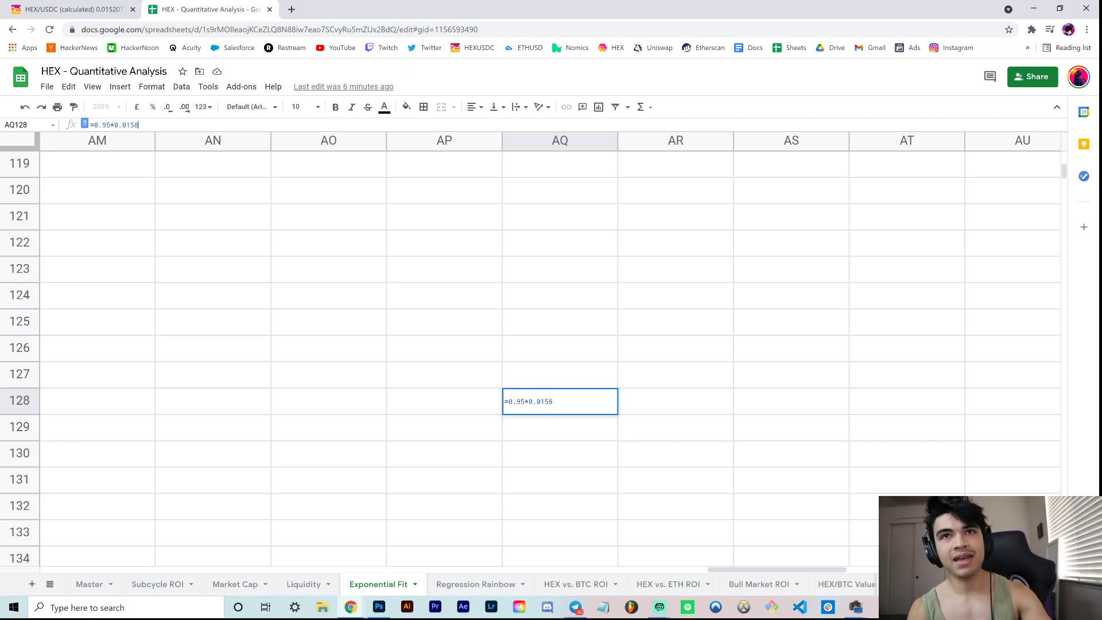
pyautogui.press('Return')
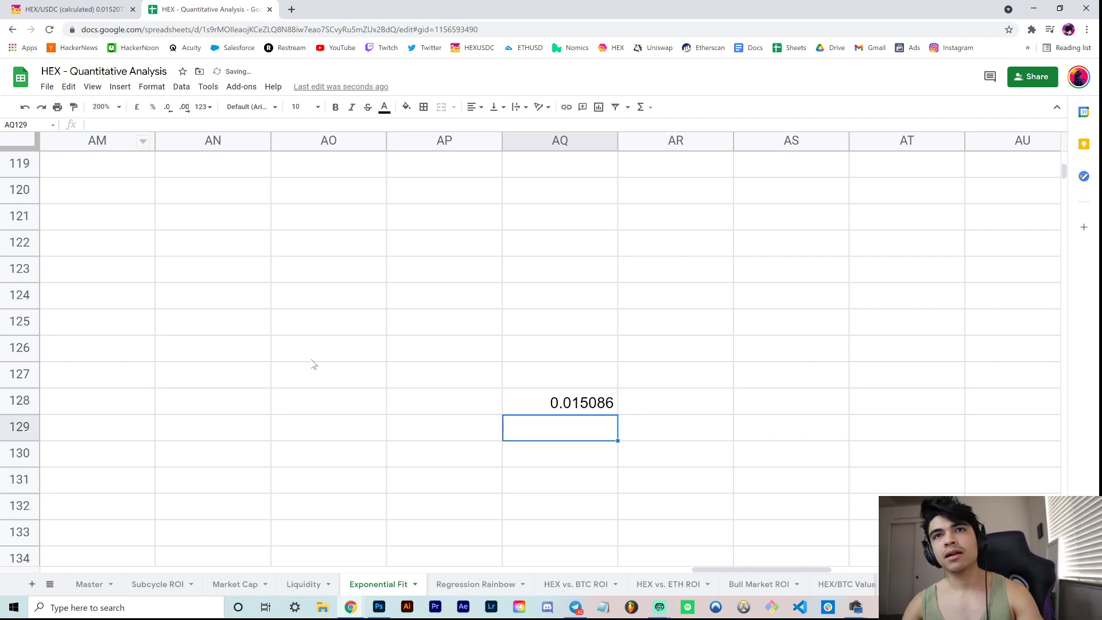
pyautogui.click(612, 404)
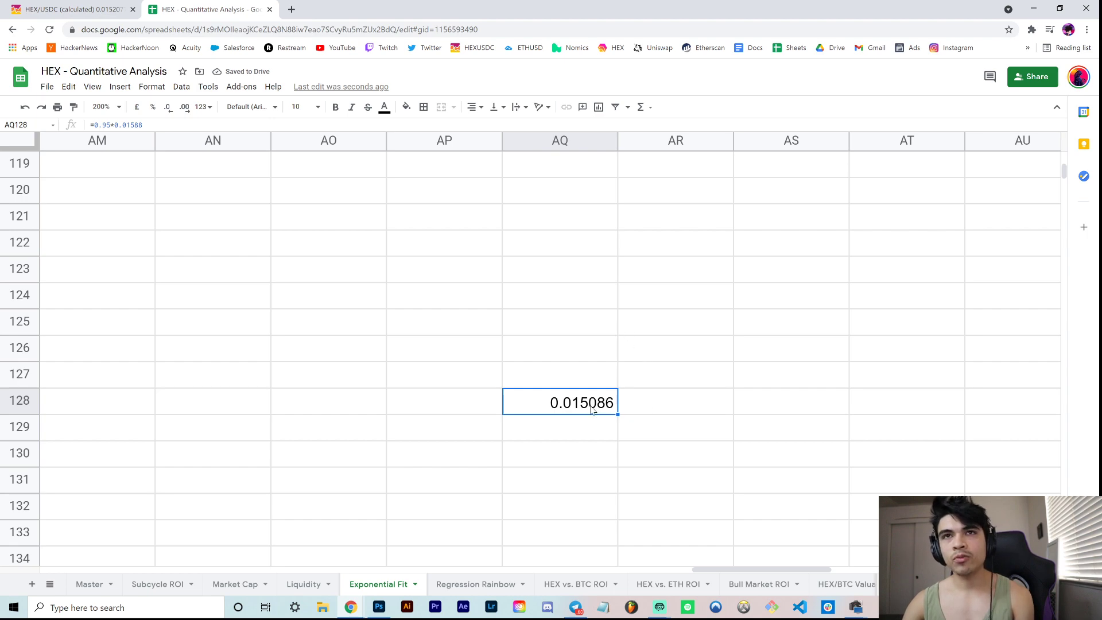
# Step: Set the sheet zoom to 100% and scroll until the rainbow chart's title is visible
pyautogui.scroll(10, 591, 397)
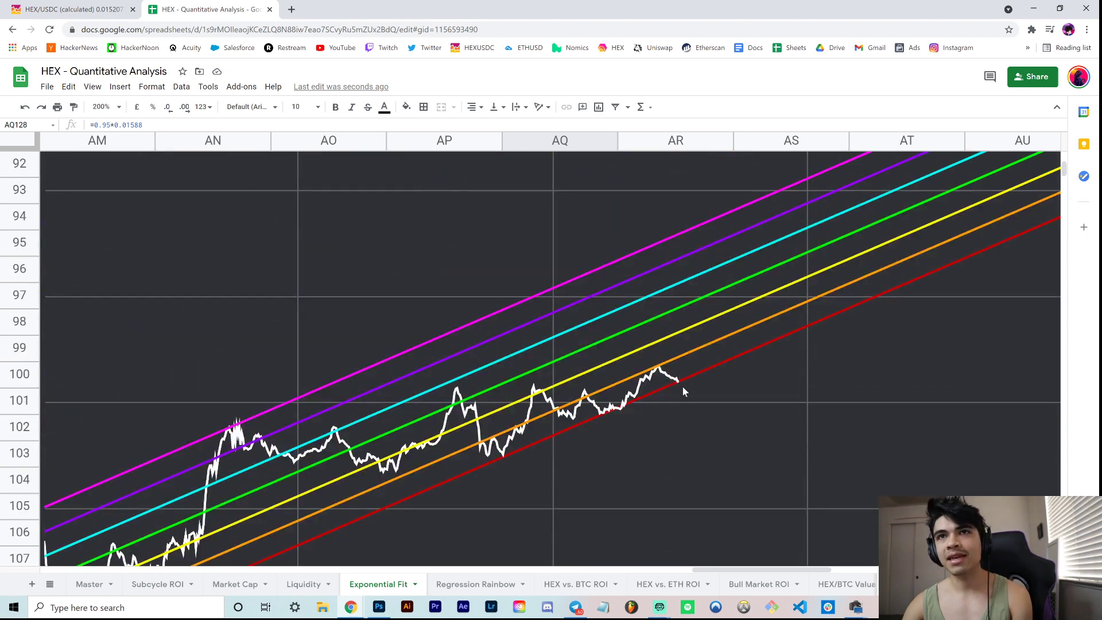
pyautogui.click(679, 383)
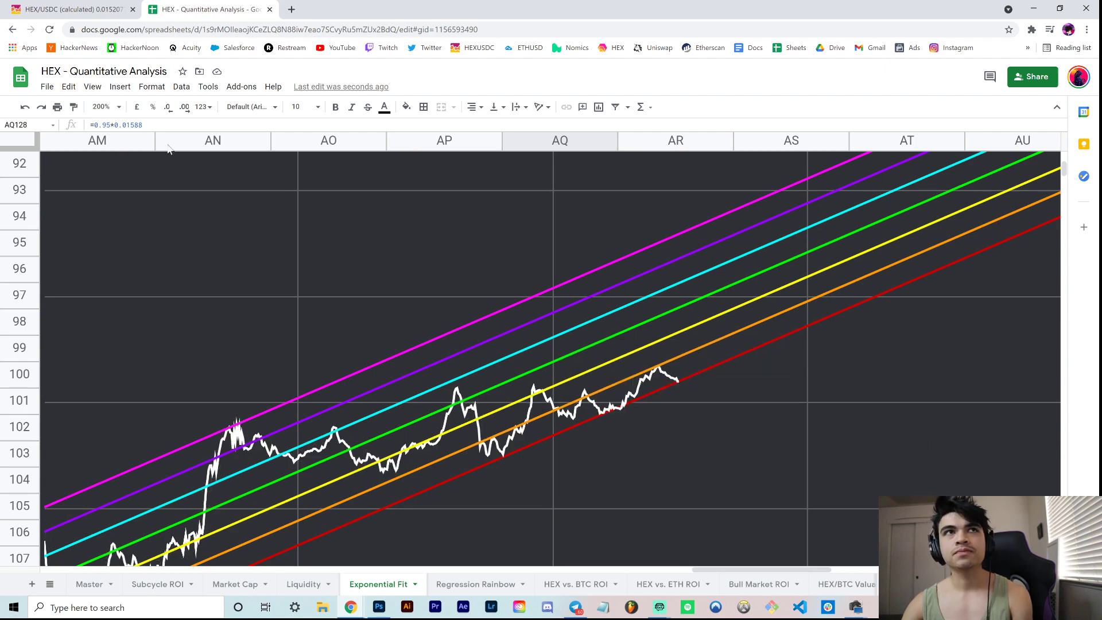
pyautogui.click(105, 107)
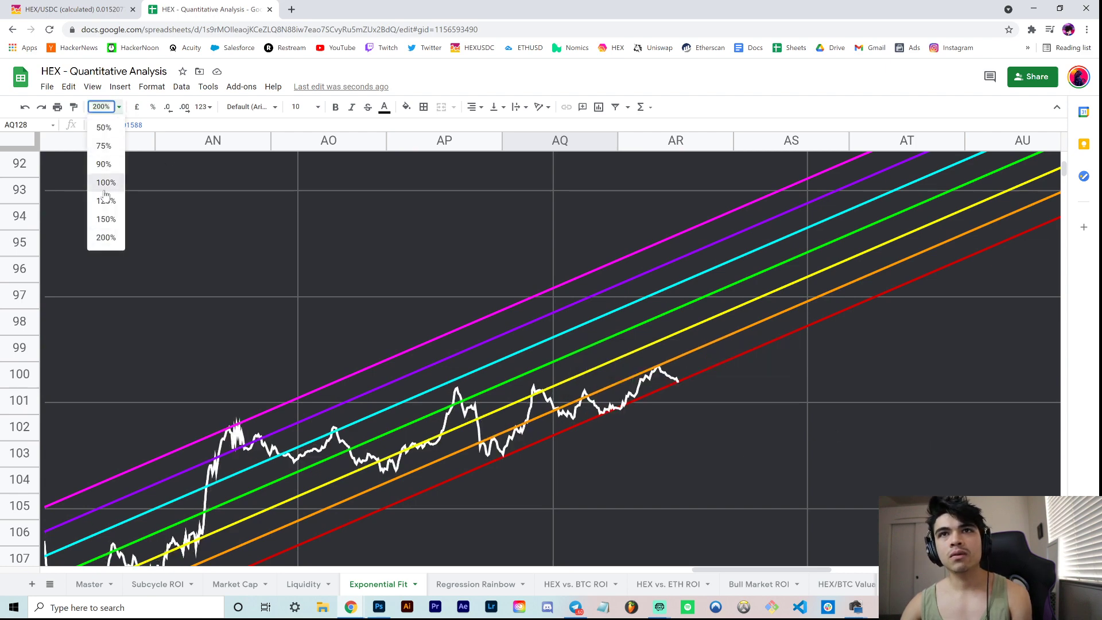
pyautogui.click(106, 183)
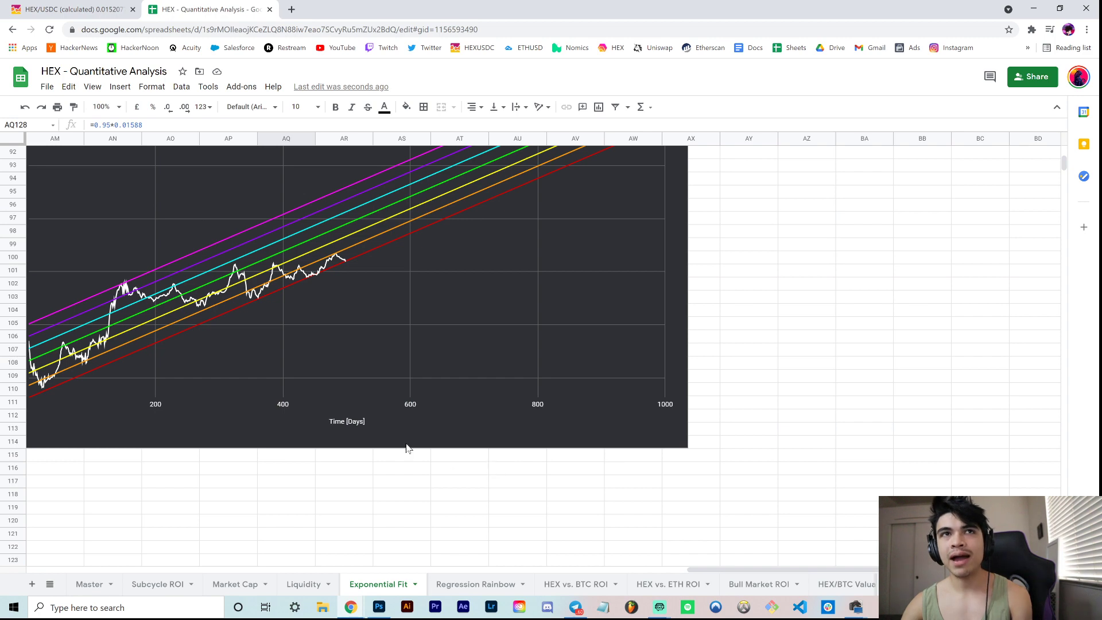
pyautogui.scroll(4, 407, 448)
pyautogui.moveTo(732, 569); pyautogui.dragTo(667, 570)
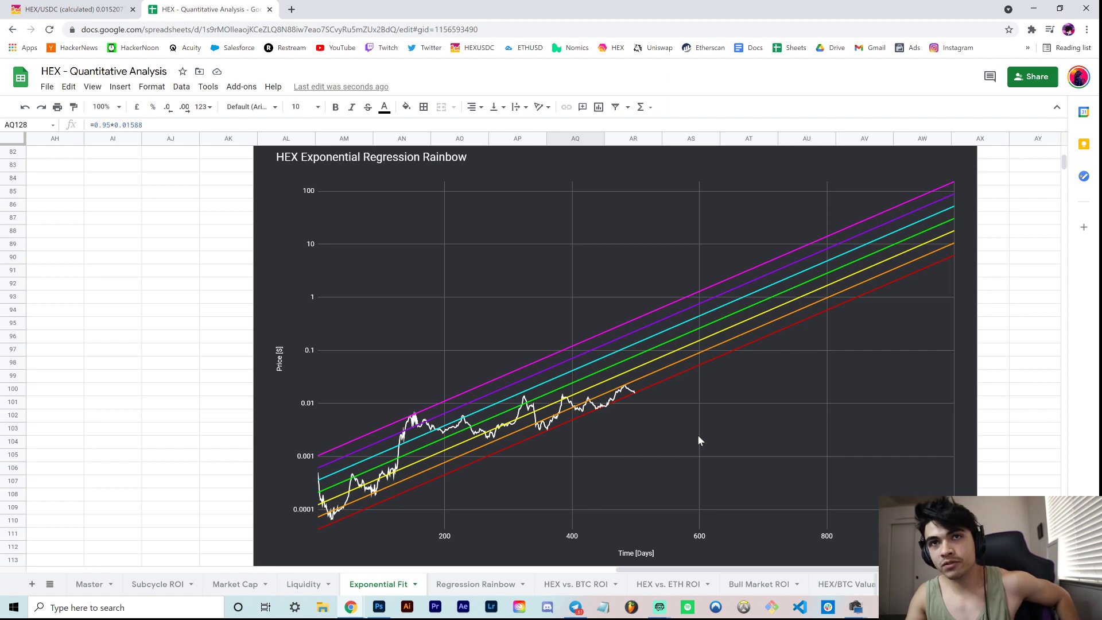
pyautogui.moveTo(687, 570); pyautogui.dragTo(701, 568)
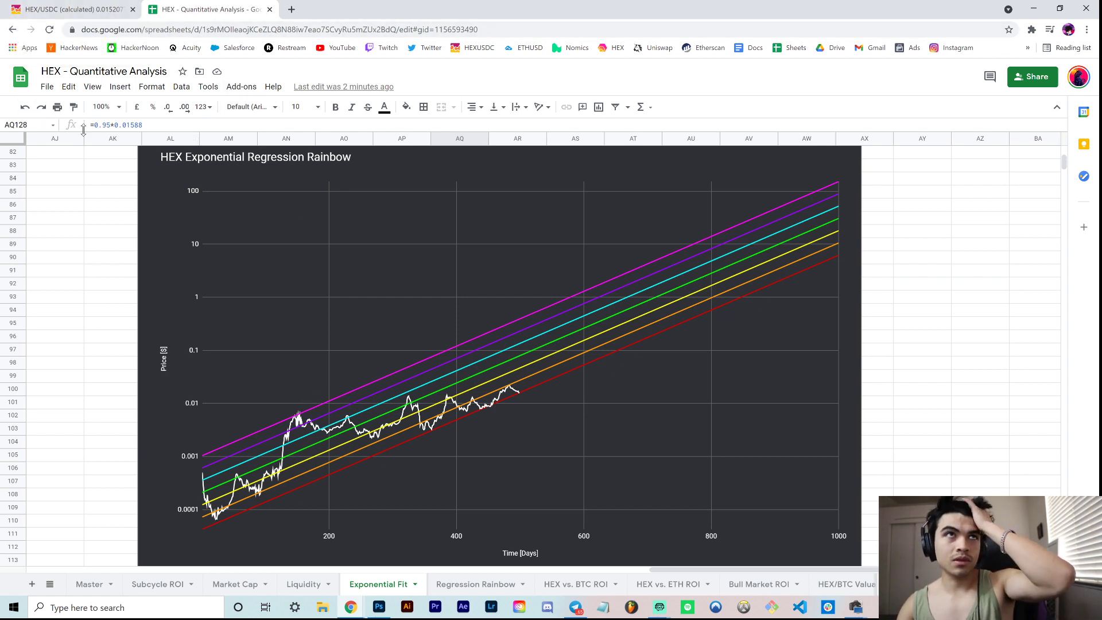
# Step: Set the zoom to 150% and scroll down to the rainbow chart's axis
pyautogui.click(106, 107)
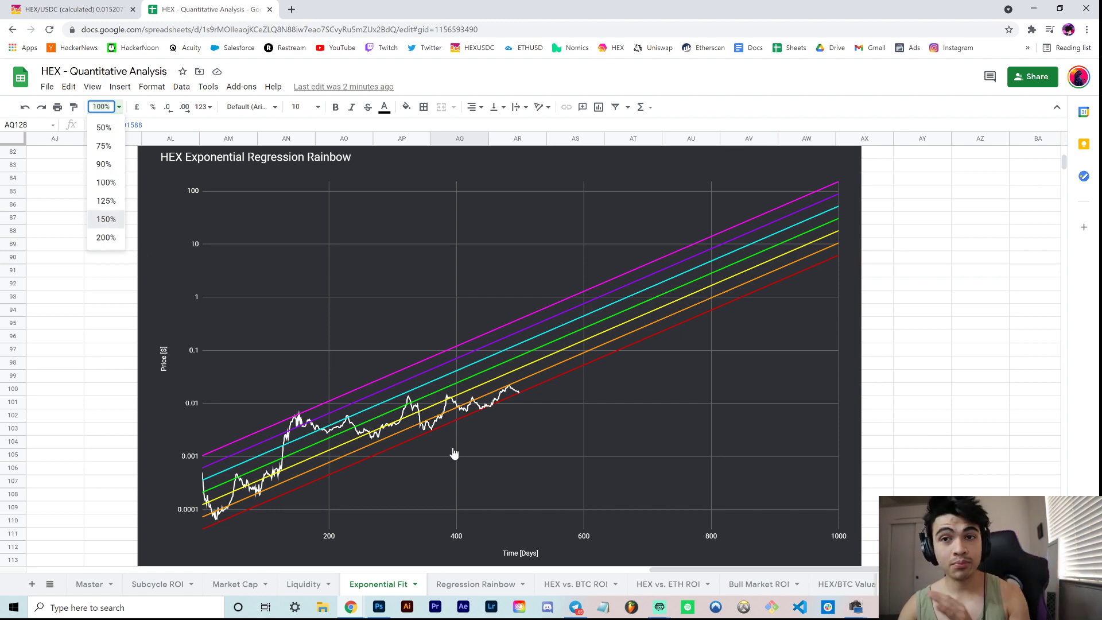
pyautogui.press('Return')
pyautogui.scroll(-3, 421, 475)
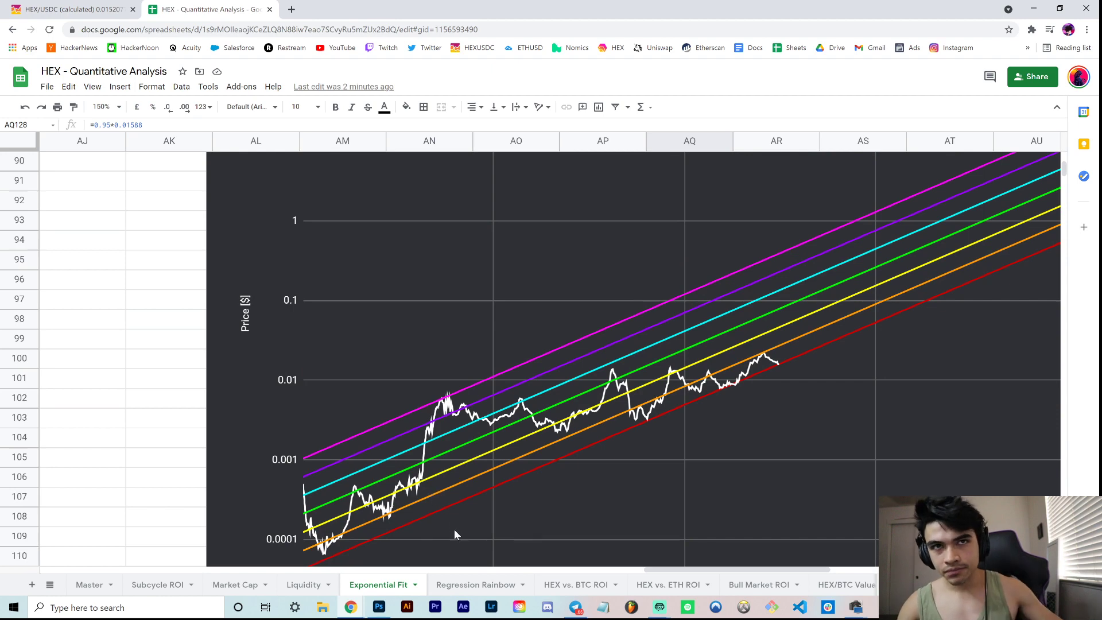
pyautogui.scroll(-2, 431, 497)
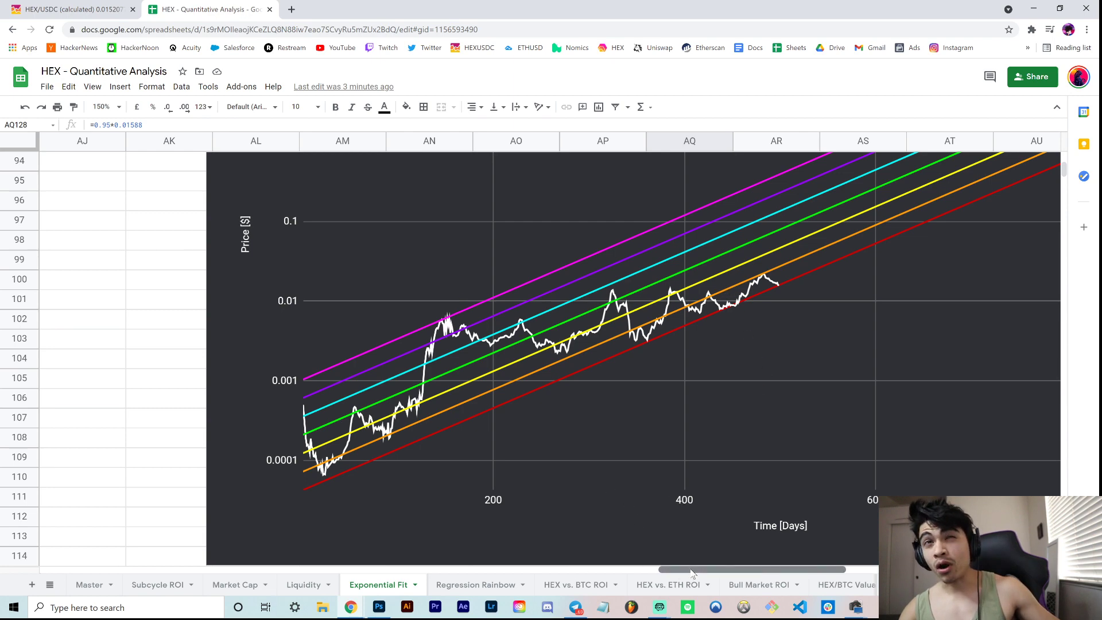
pyautogui.moveTo(676, 570); pyautogui.dragTo(716, 566)
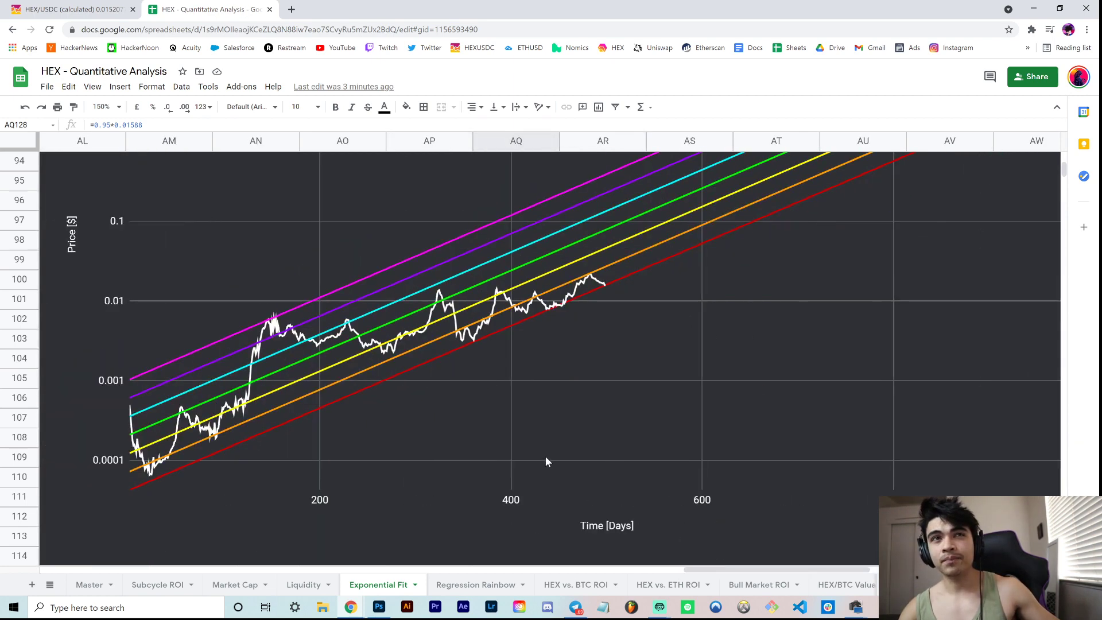
pyautogui.scroll(2, 539, 457)
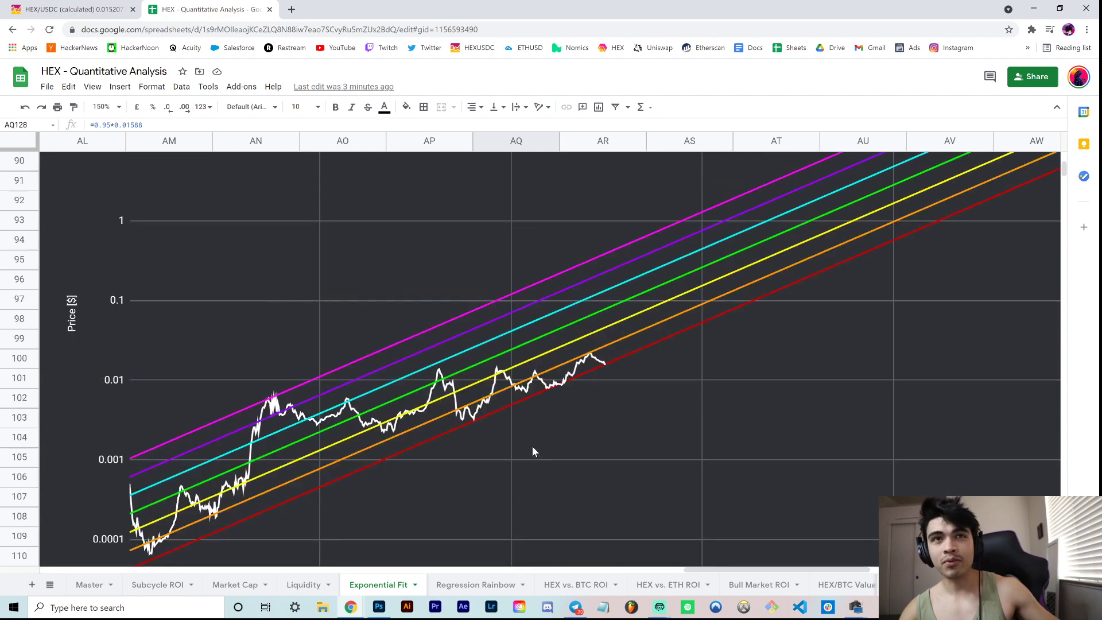
pyautogui.moveTo(274, 398)
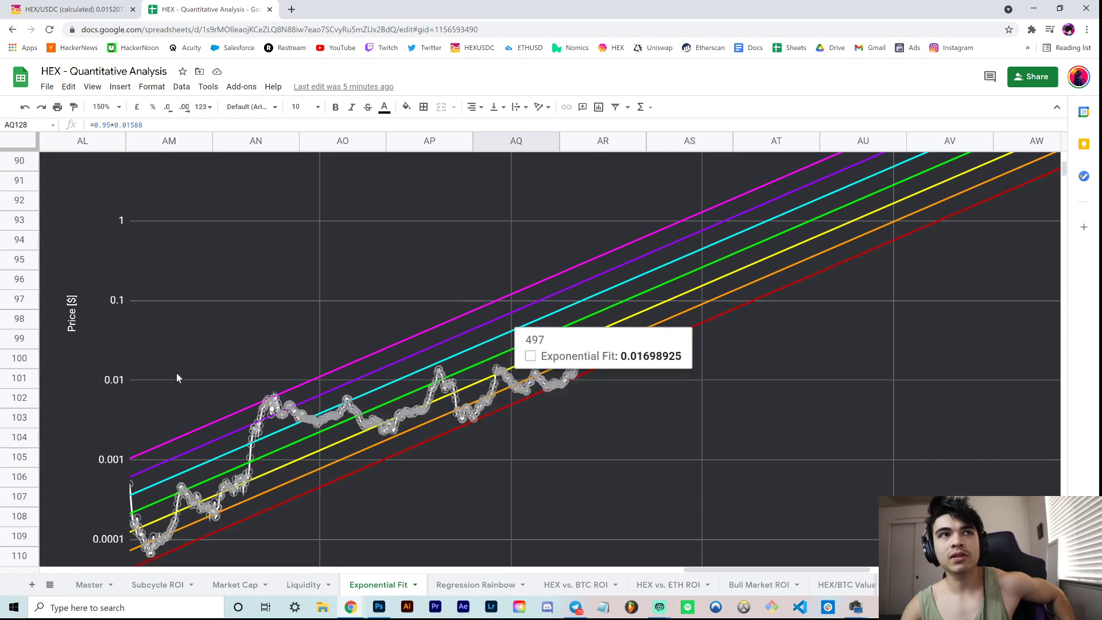
pyautogui.scroll(-4, 260, 371)
# Step: Set the zoom to 125% and scroll up to bring the rainbow chart into view
pyautogui.click(116, 110)
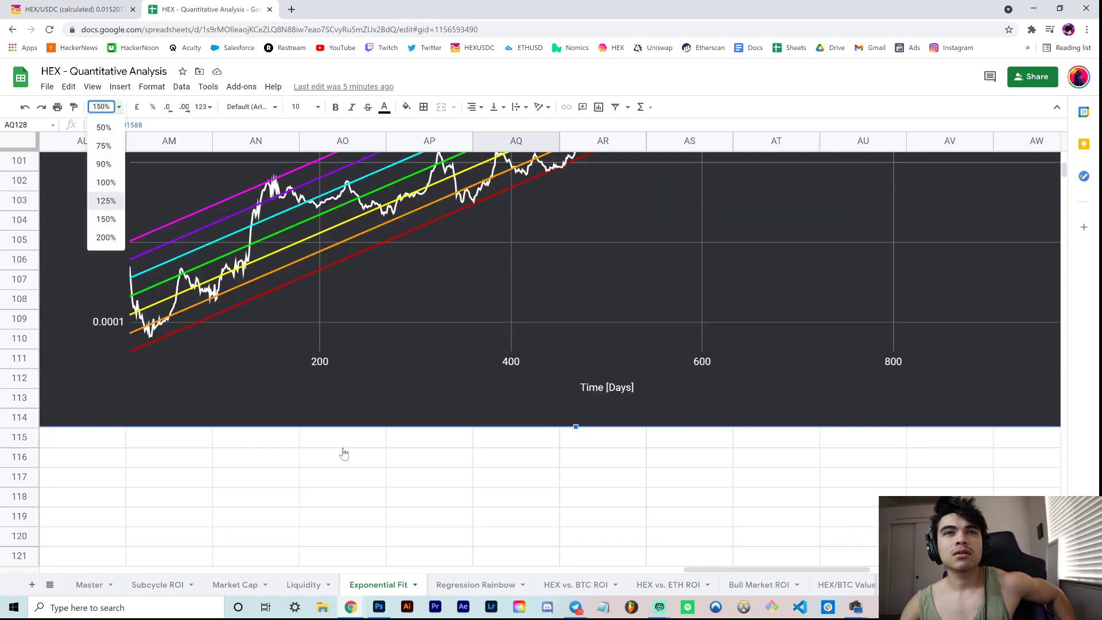
pyautogui.press('Return')
pyautogui.click(292, 441)
pyautogui.scroll(3, 277, 436)
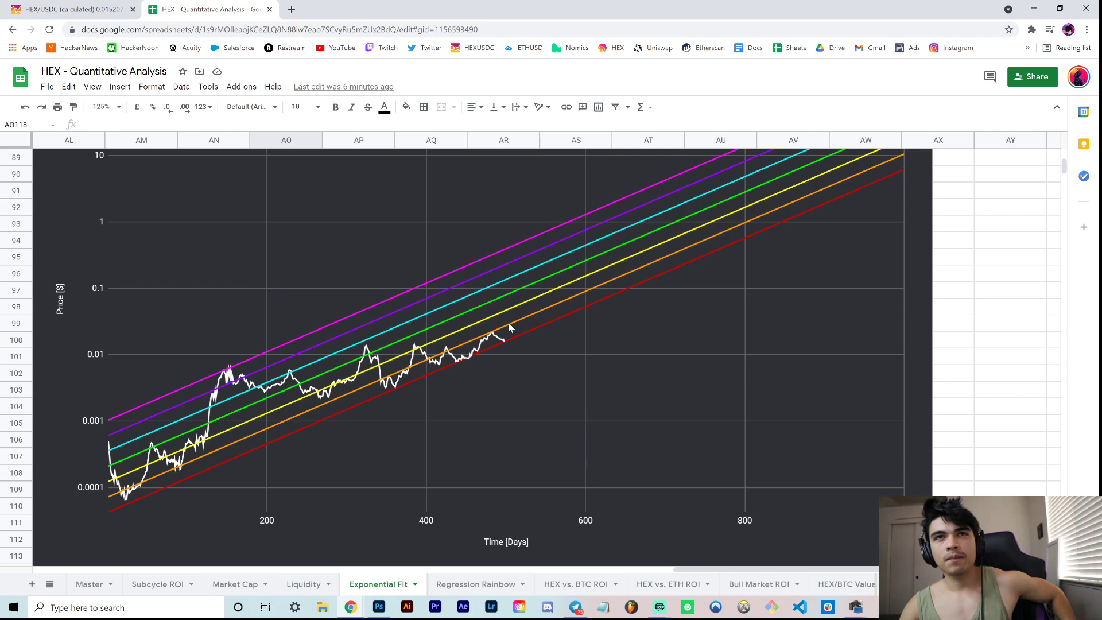
pyautogui.click(511, 321)
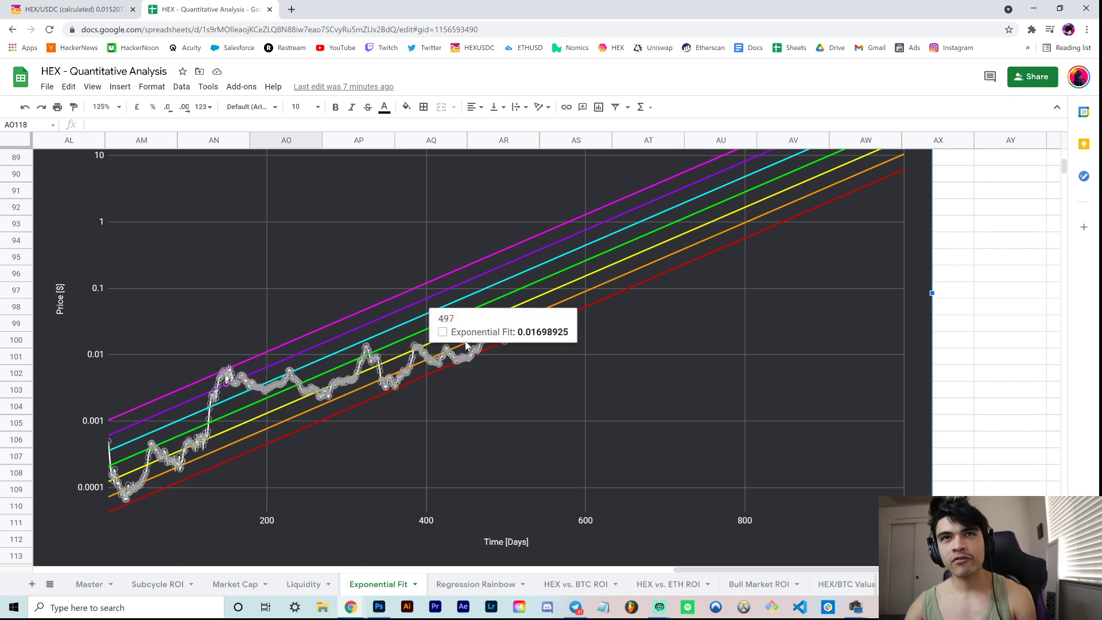
# Step: Switch to the Liquidity sheet showing $8,341,073 total liquidity and the input calculator
pyautogui.moveTo(523, 340)
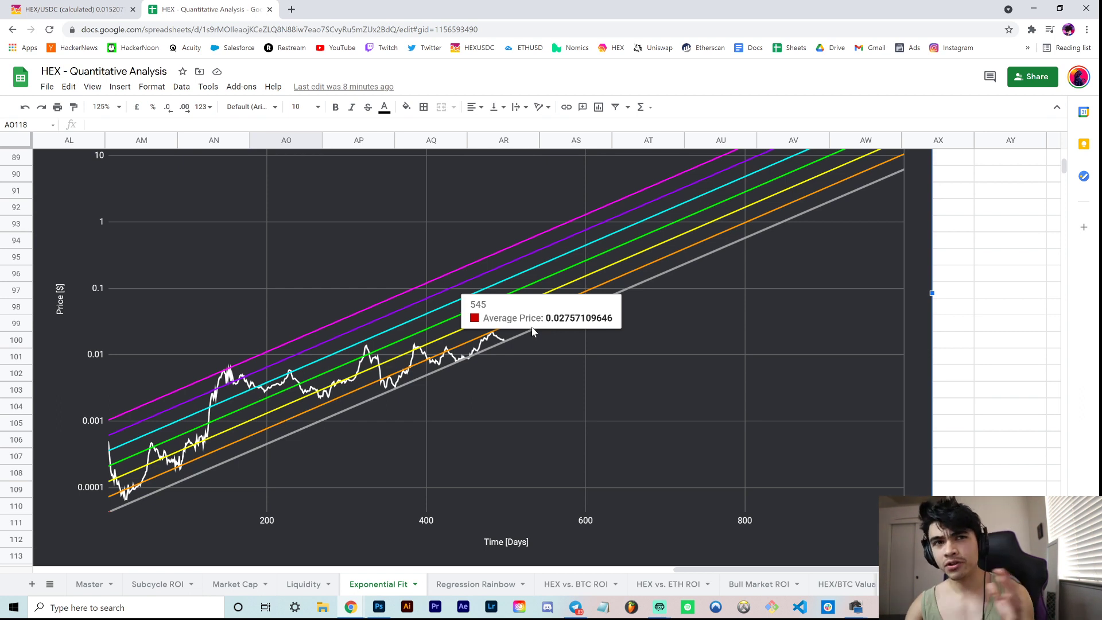
pyautogui.click(304, 584)
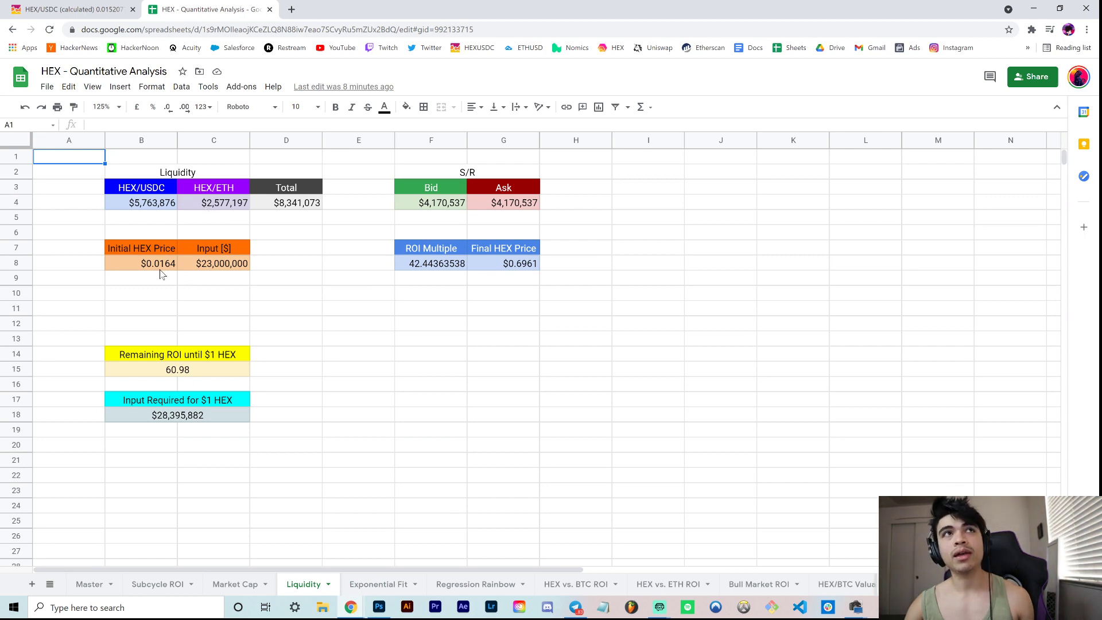
# Step: Change the initial HEX price in B8 to 0.0152
pyautogui.click(161, 270)
pyautogui.moveTo(115, 124); pyautogui.dragTo(106, 125)
pyautogui.write('52')
pyautogui.press('Return')
# Step: Enter 1000000 as the C8 input, then check the Final Price and ROI formulas
pyautogui.click(236, 268)
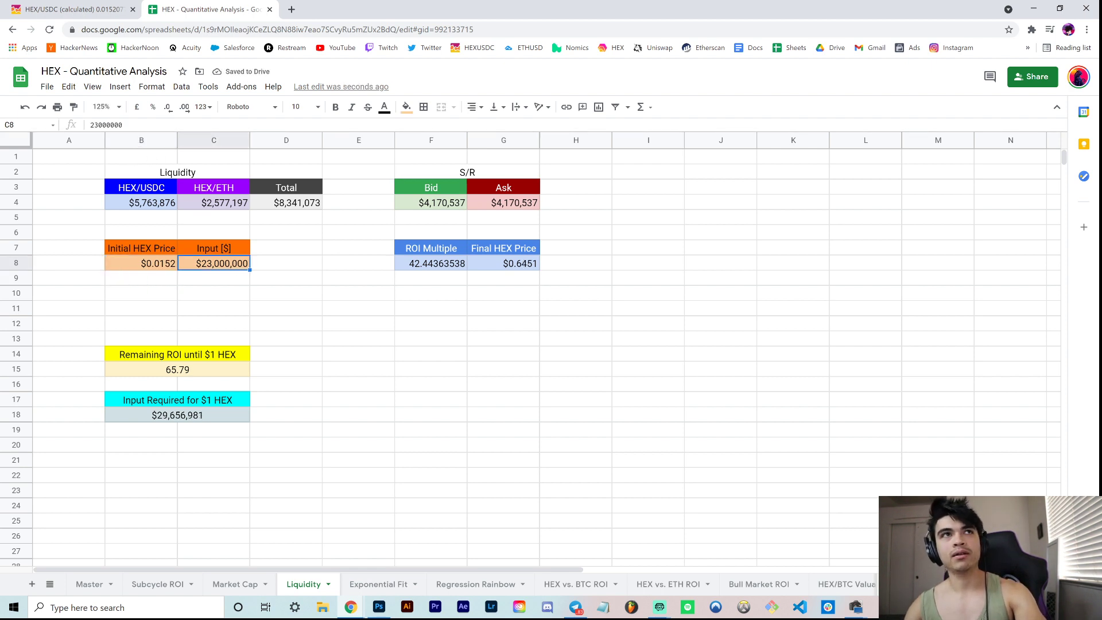
pyautogui.write('1000000')
pyautogui.press('Return')
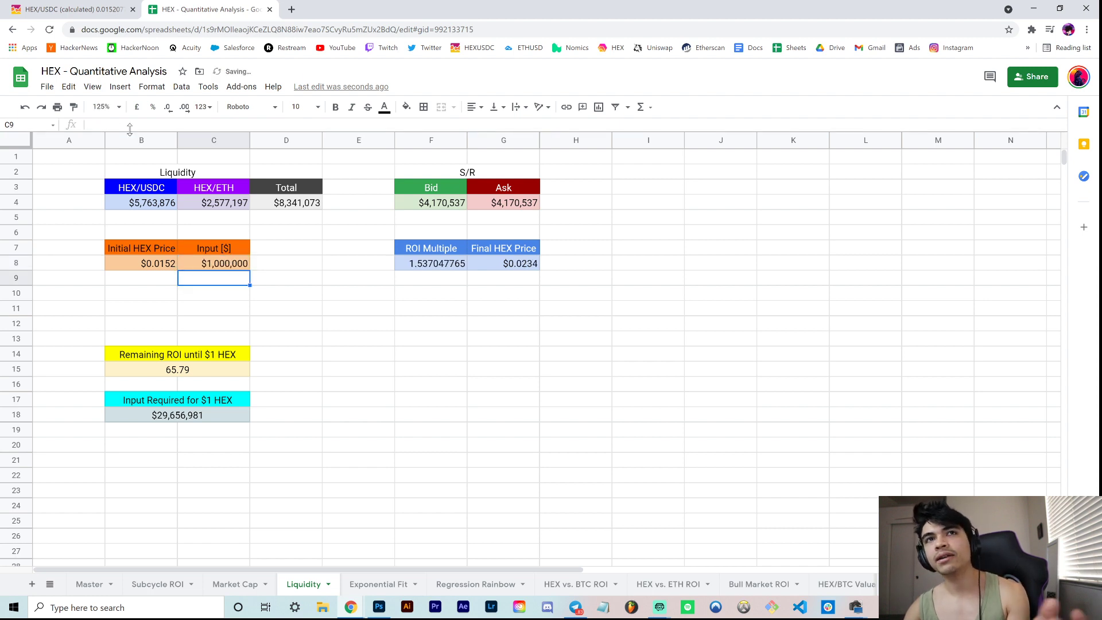
pyautogui.click(511, 264)
pyautogui.click(457, 267)
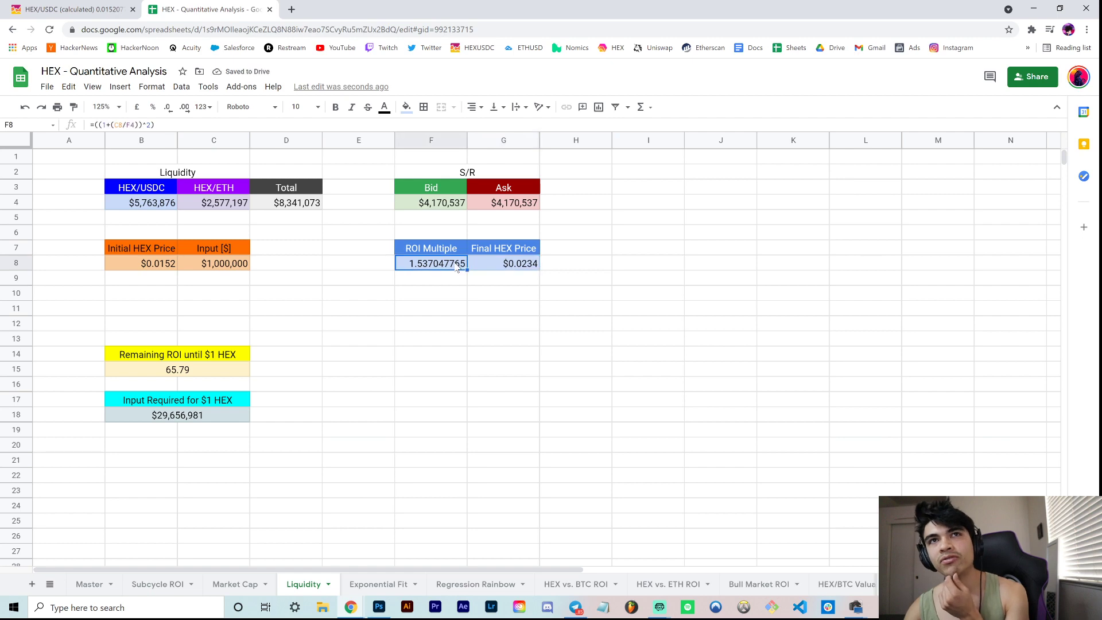
pyautogui.click(80, 9)
pyautogui.click(190, 8)
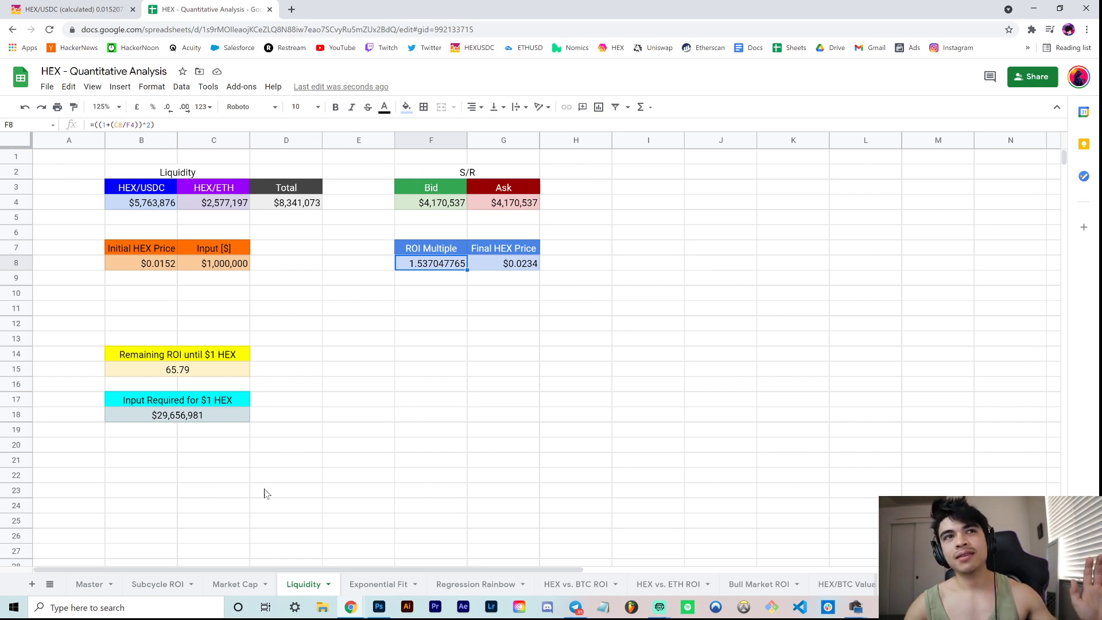
# Step: Go back to the Exponential Fit sheet with the HEX price rainbow chart
pyautogui.click(366, 589)
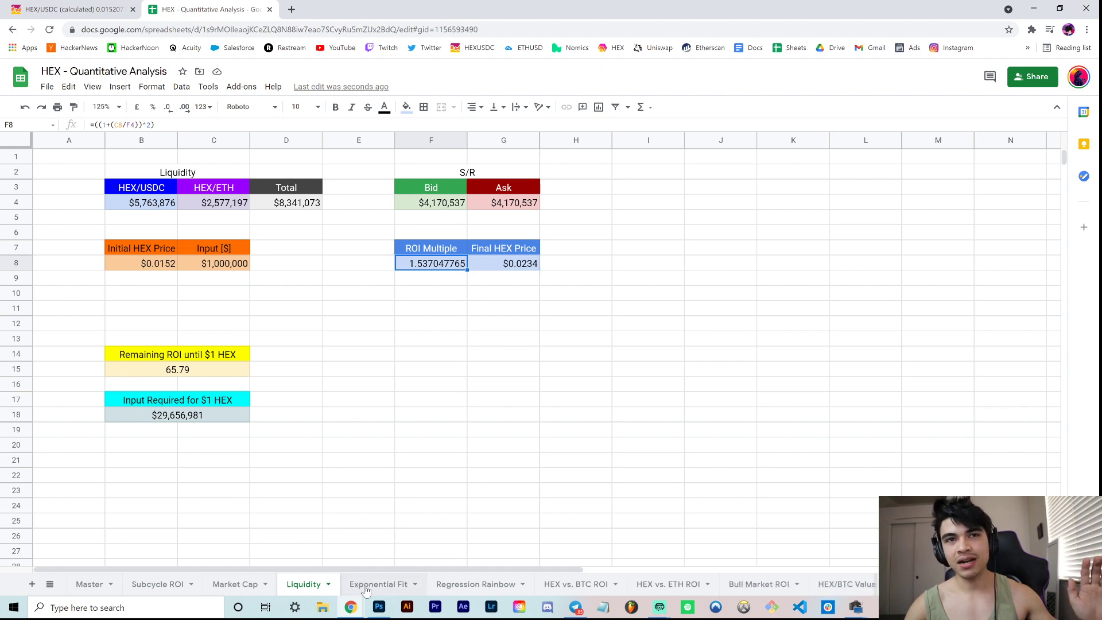